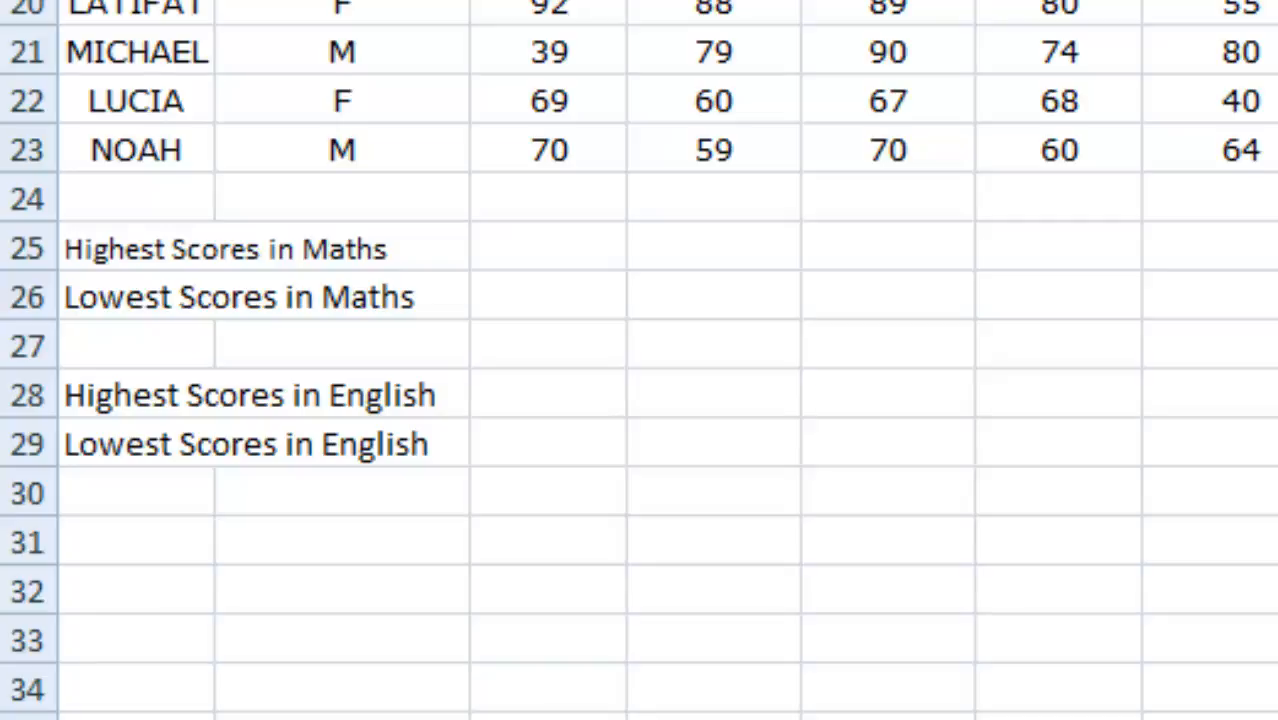
Use AutoSum's Max function in cell C25 to calculate the highest Maths score from the range C4:C24.
click(549, 247)
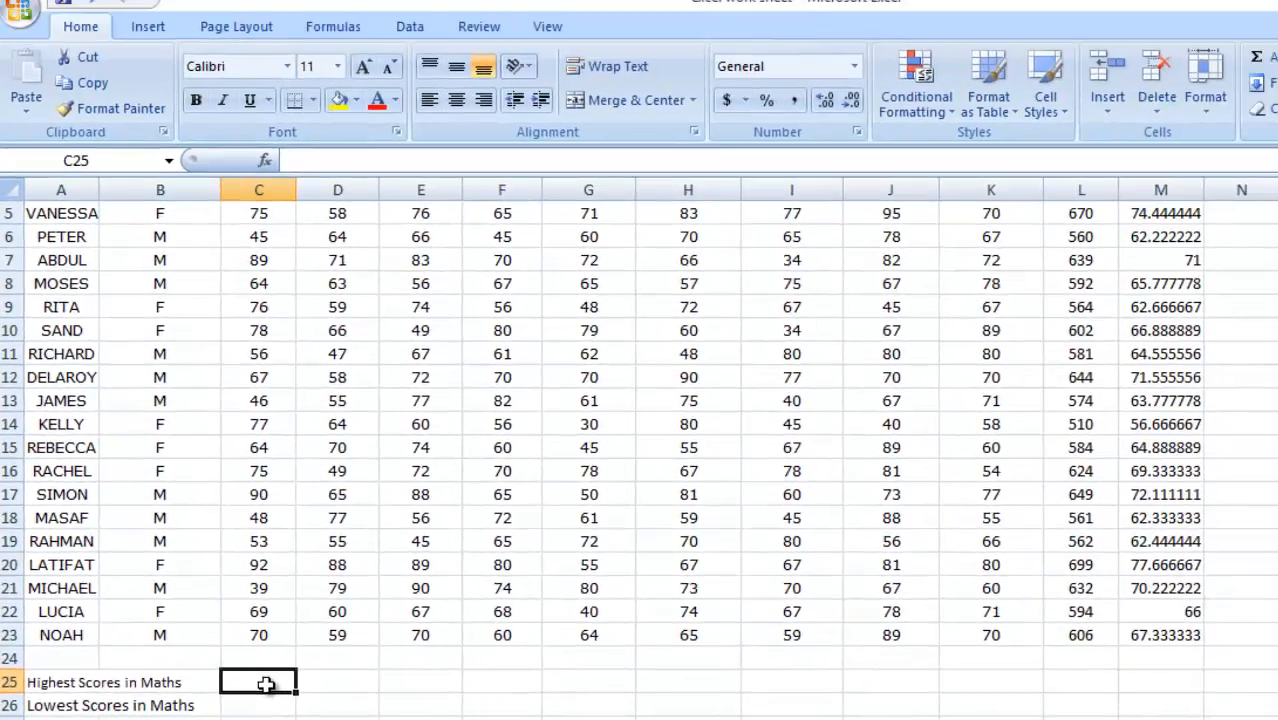
text(=)
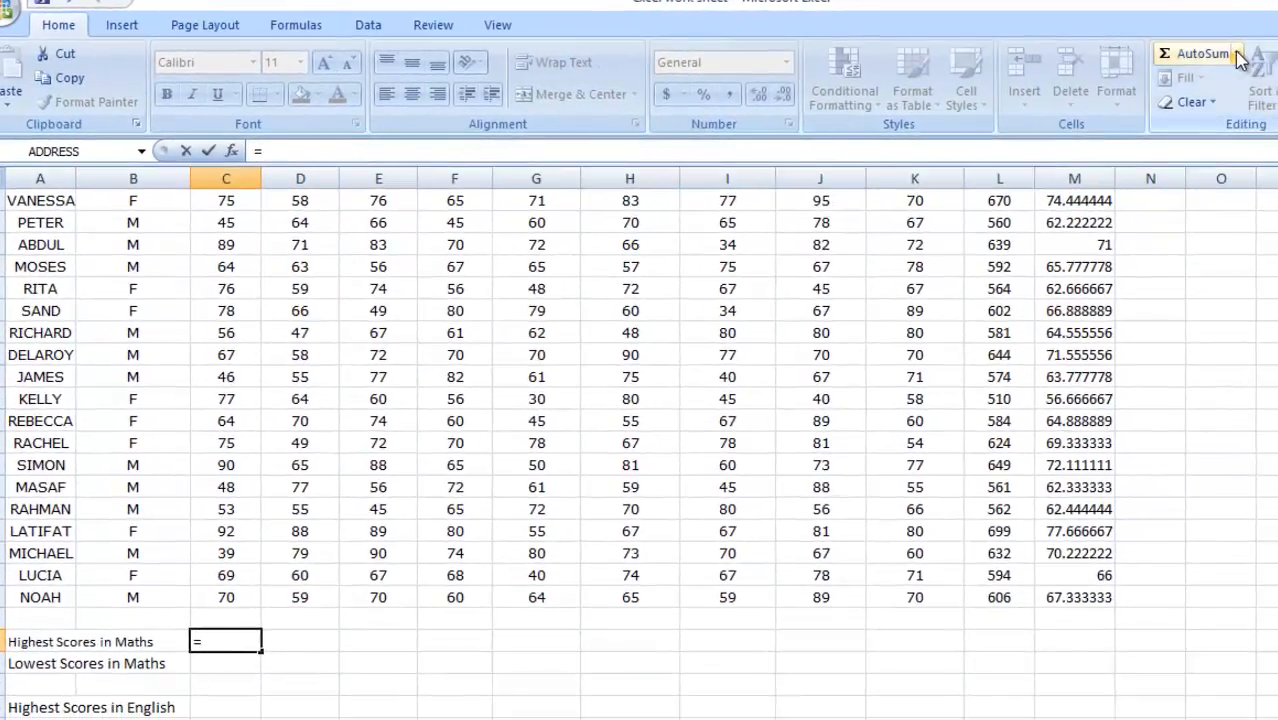
click(1277, 62)
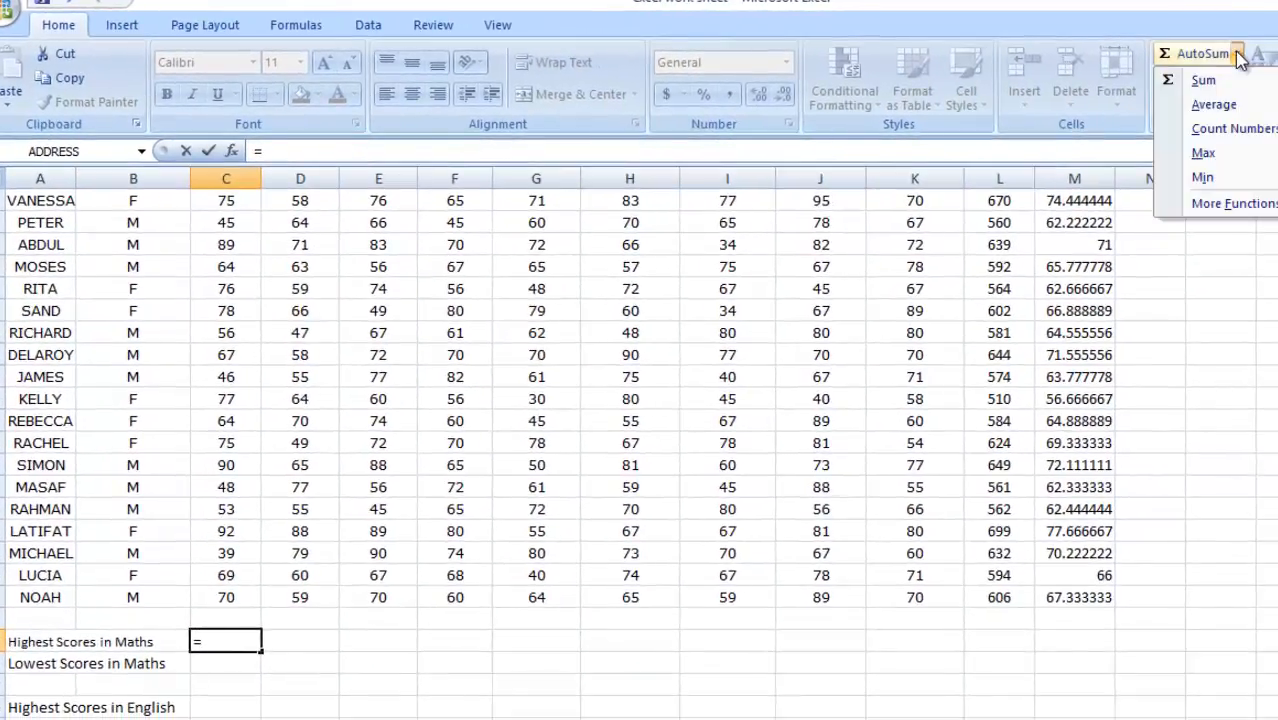
click(1211, 153)
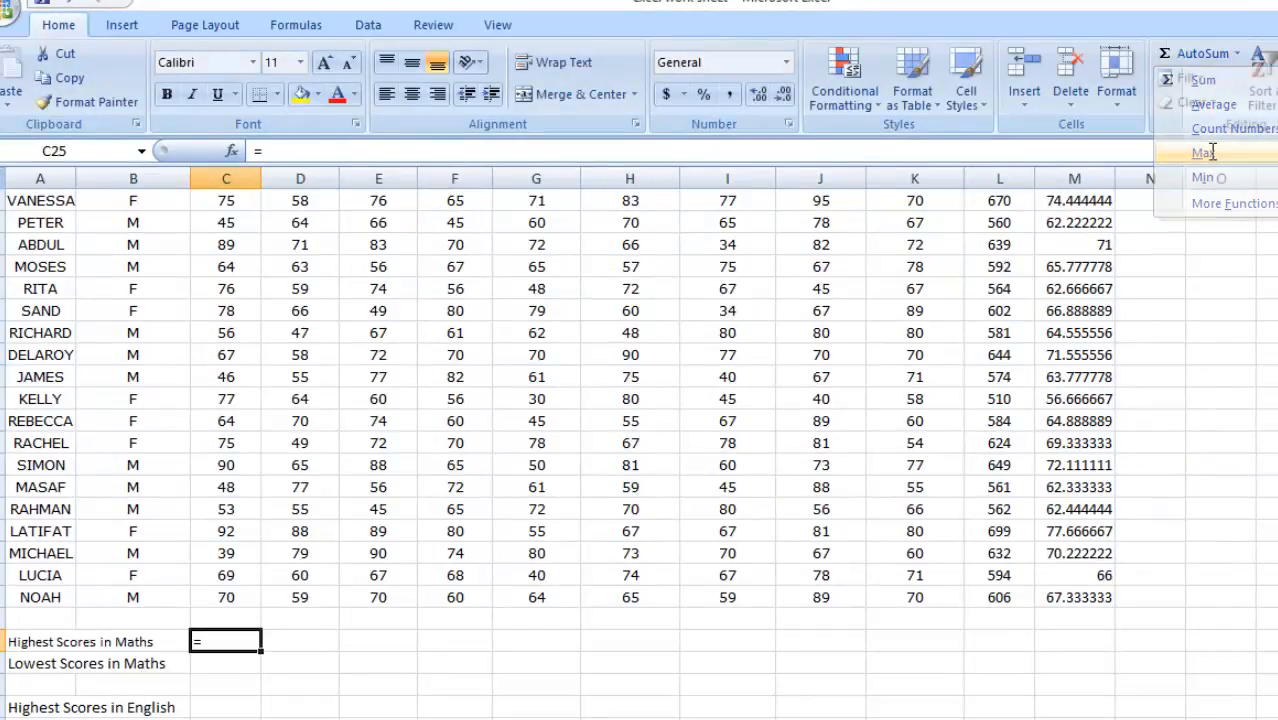
click(1237, 53)
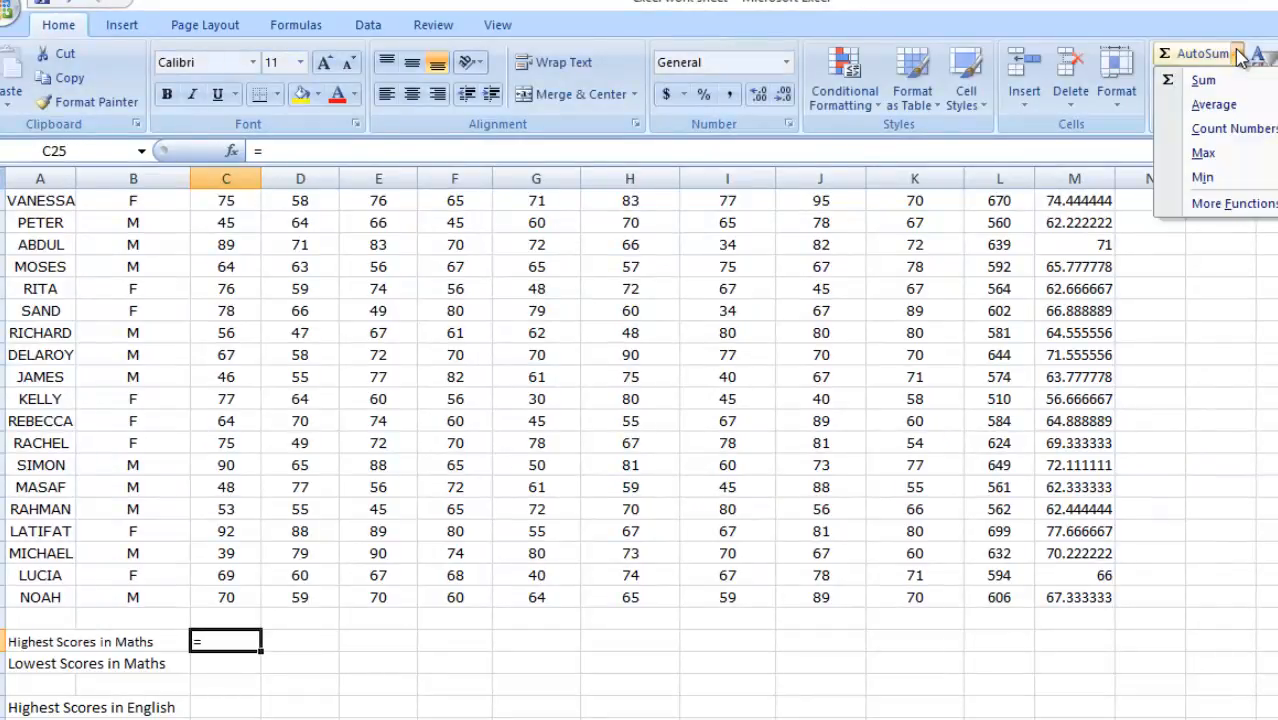
click(1204, 152)
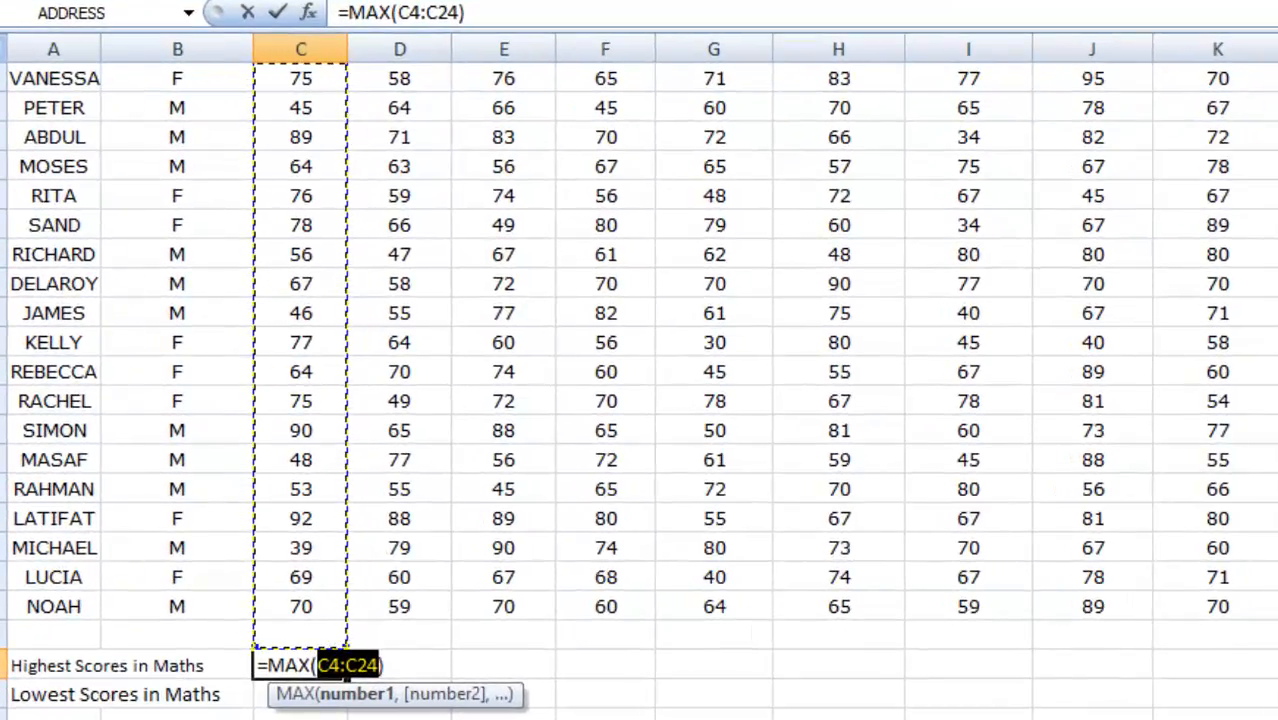
scroll(639, 390, up, 1)
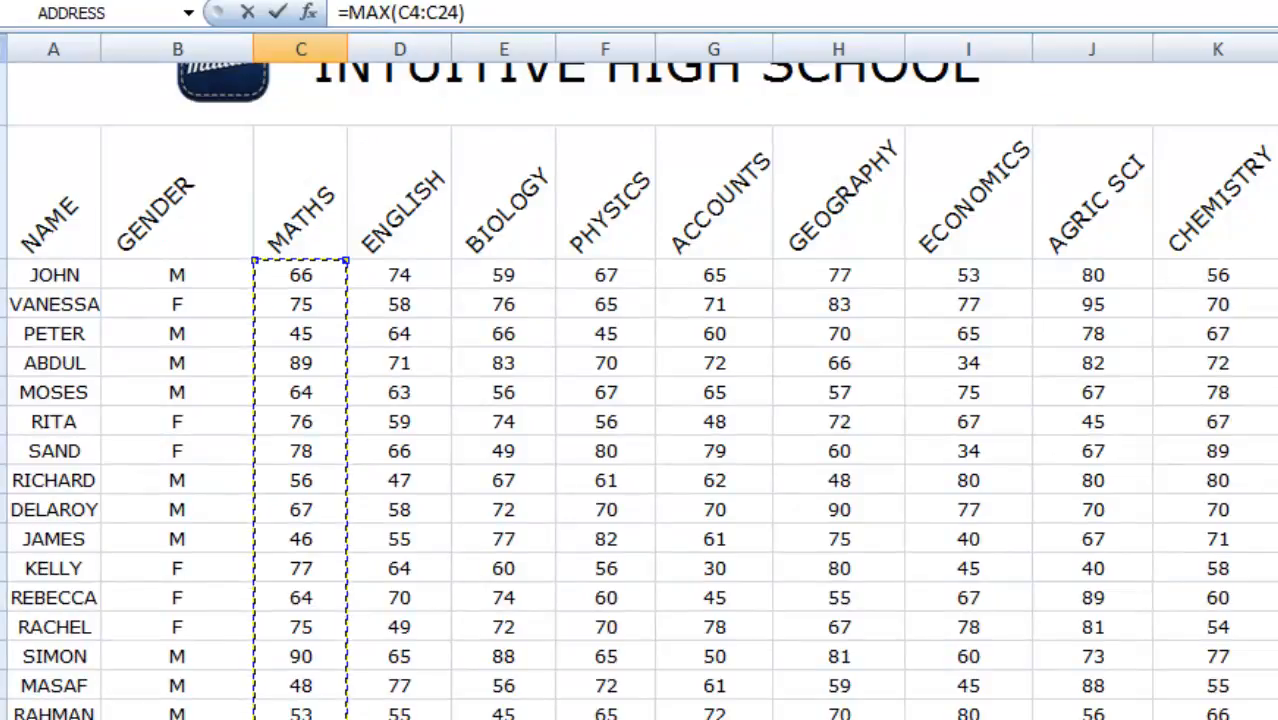
scroll(639, 390, down, 1)
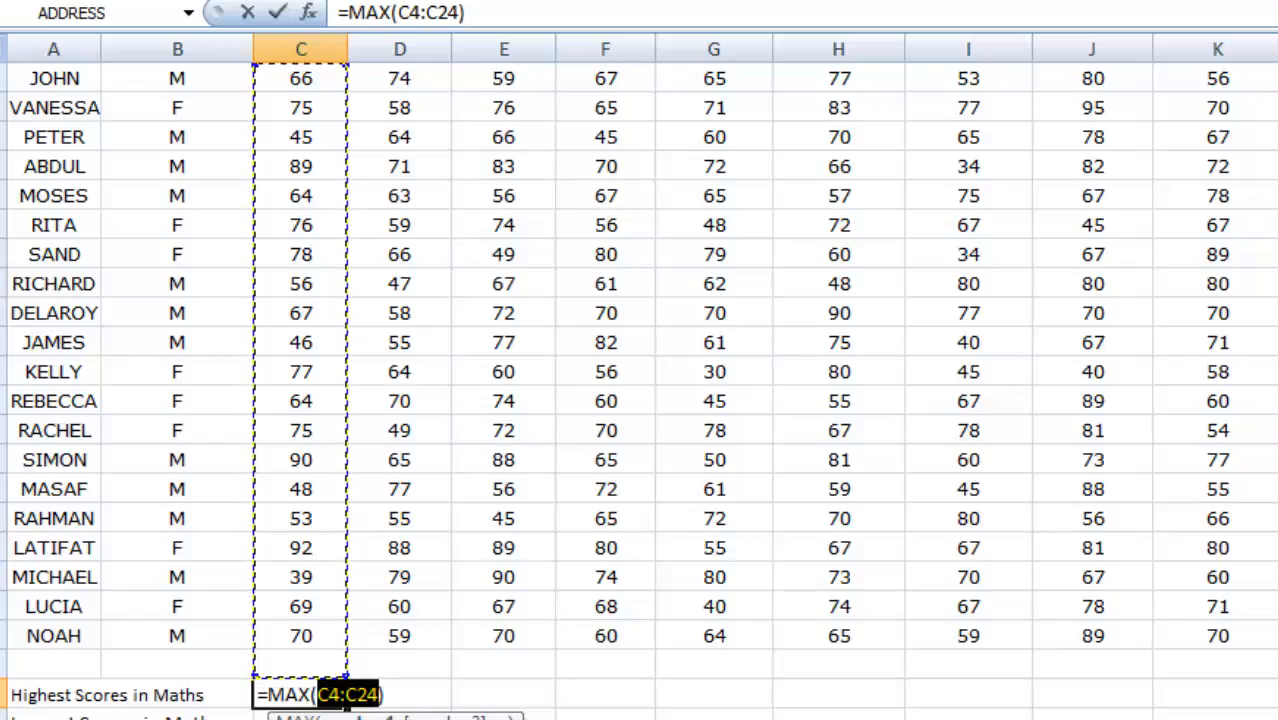
scroll(640, 400, up, 1)
scroll(640, 400, down, 1)
key(Return)
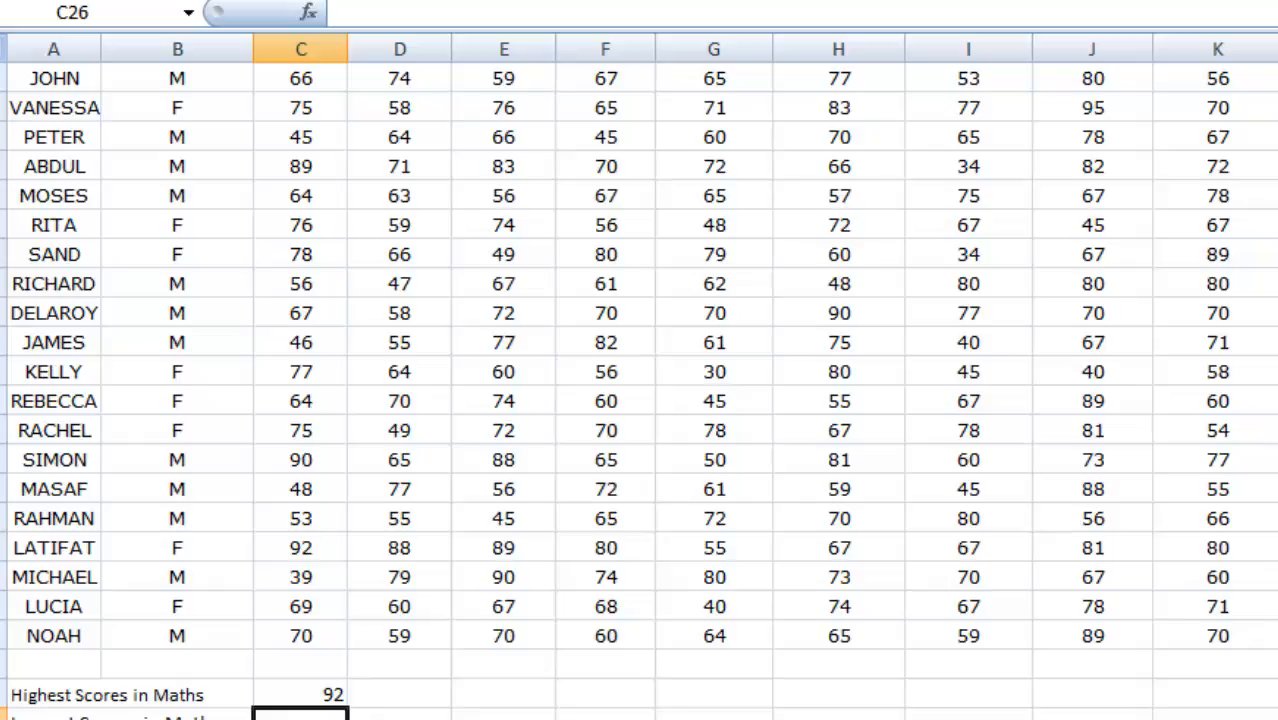
Insert the AutoSum Min function in cell C26 for the lowest score in Maths.
scroll(640, 380, up, 2)
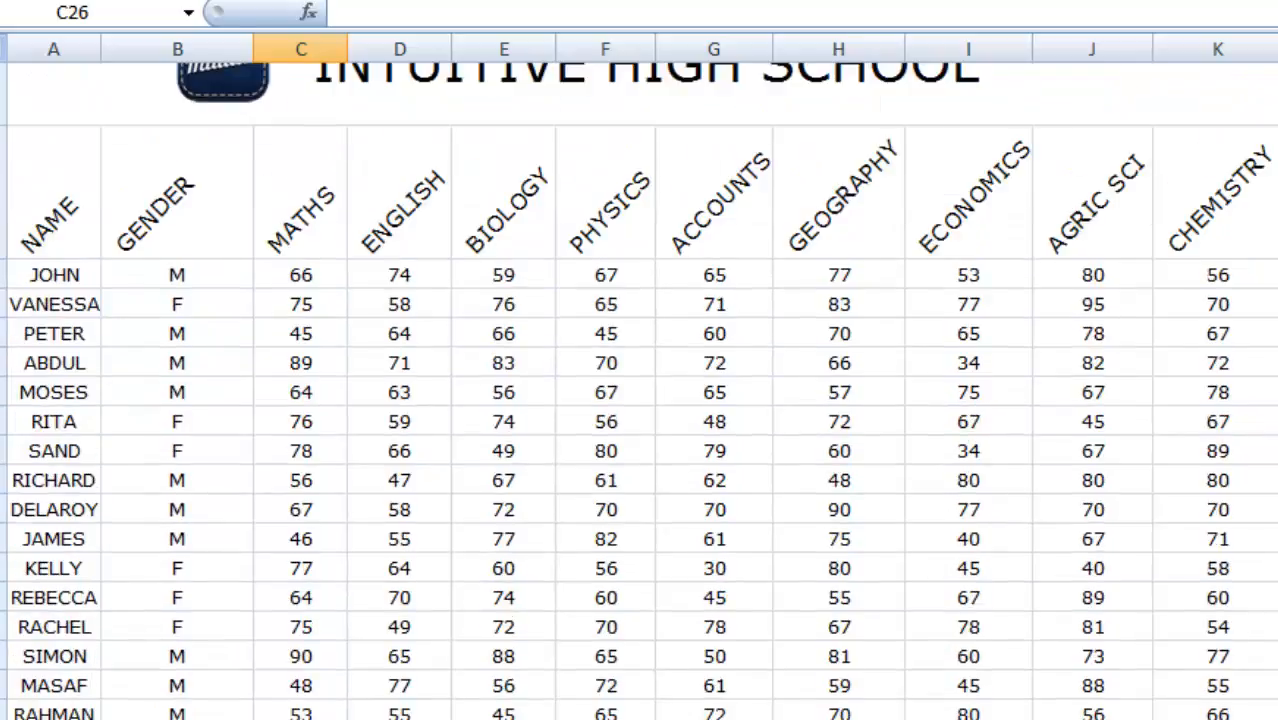
scroll(640, 380, down, 1)
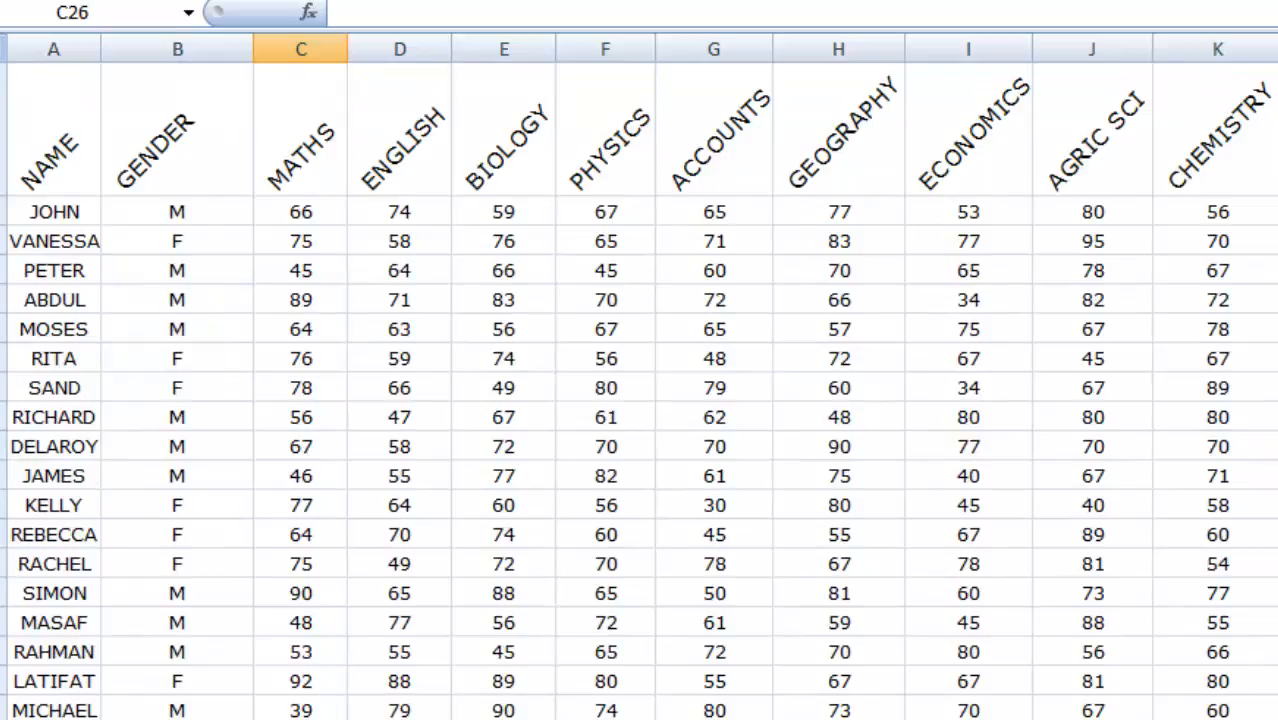
scroll(640, 380, down, 1)
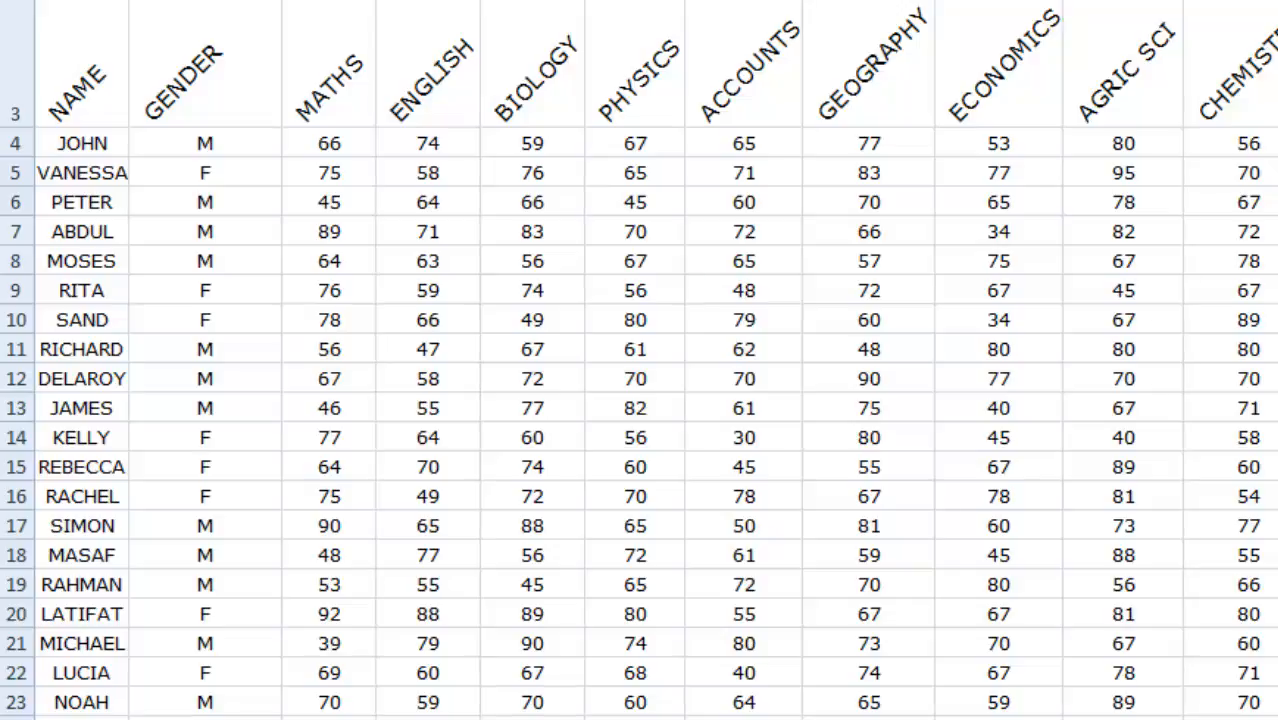
scroll(640, 360, down, 1)
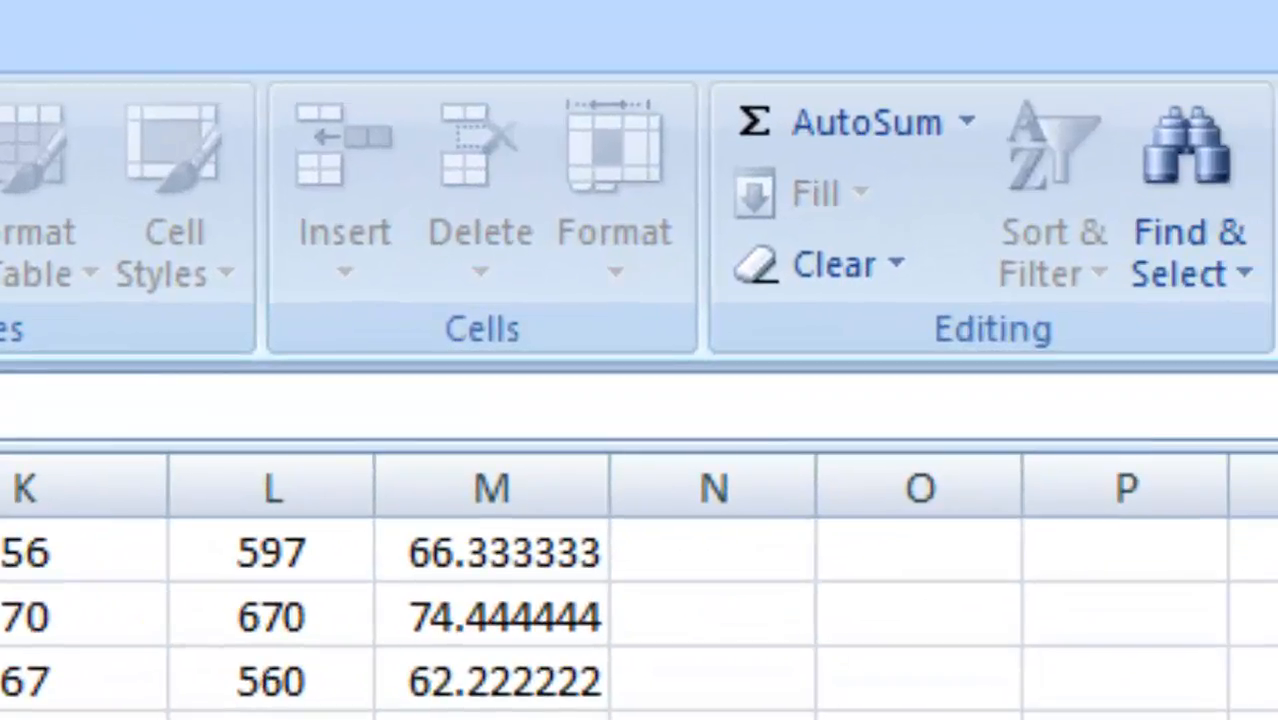
click(968, 124)
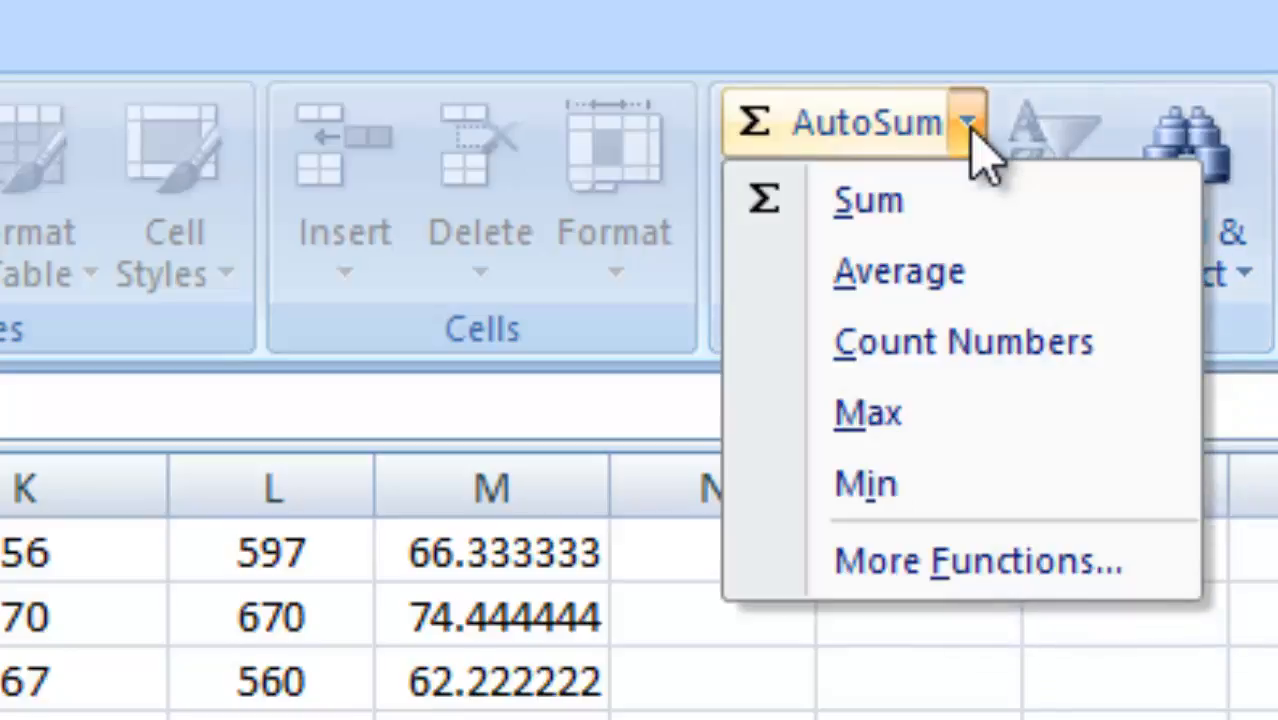
click(880, 486)
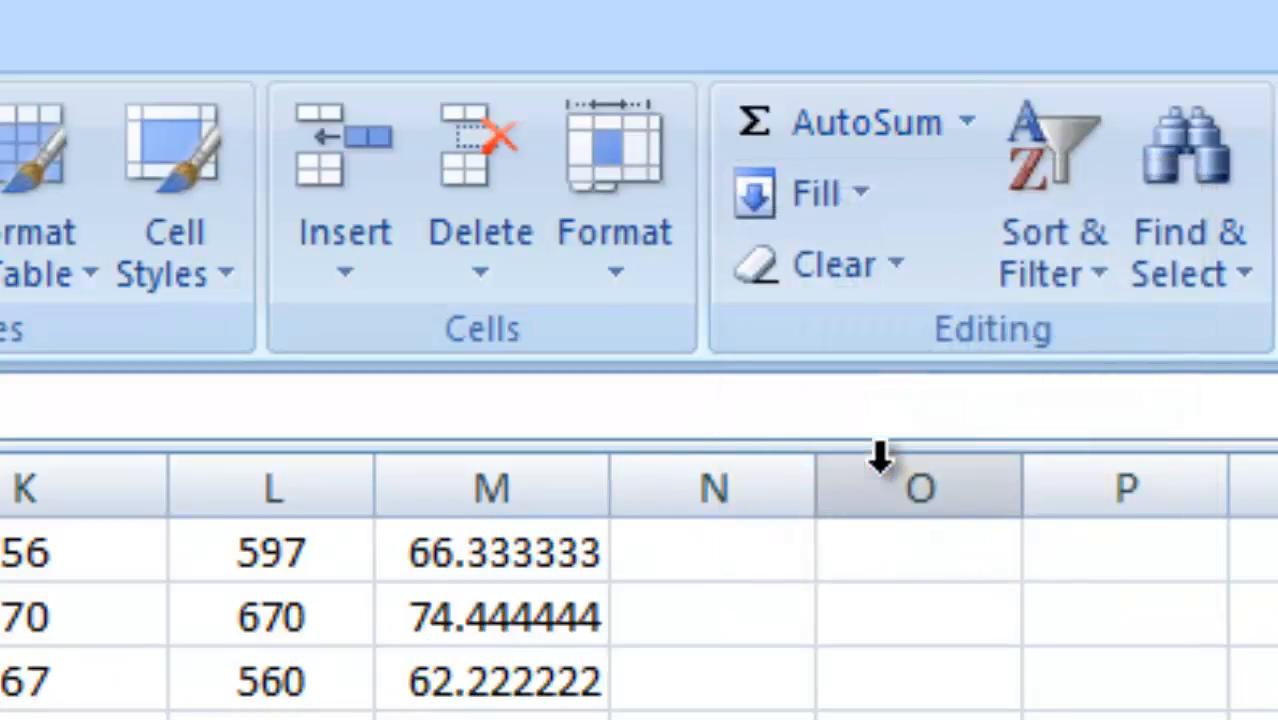
click(968, 124)
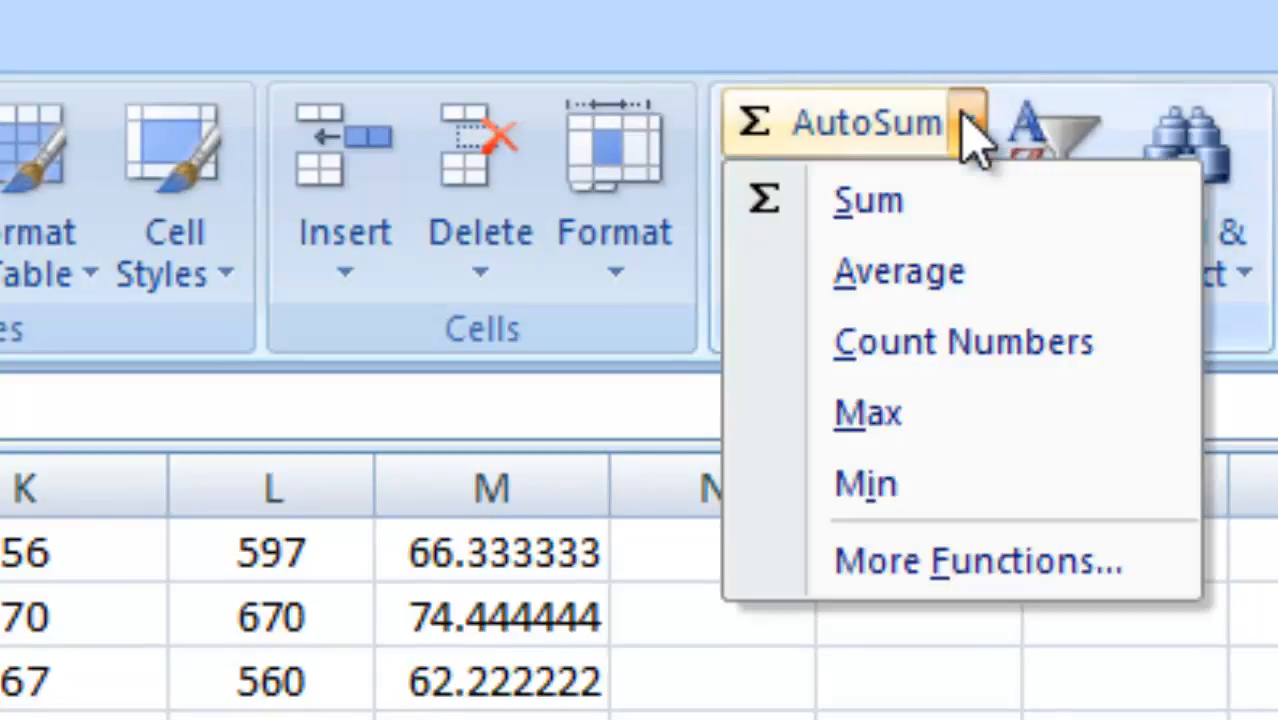
click(850, 478)
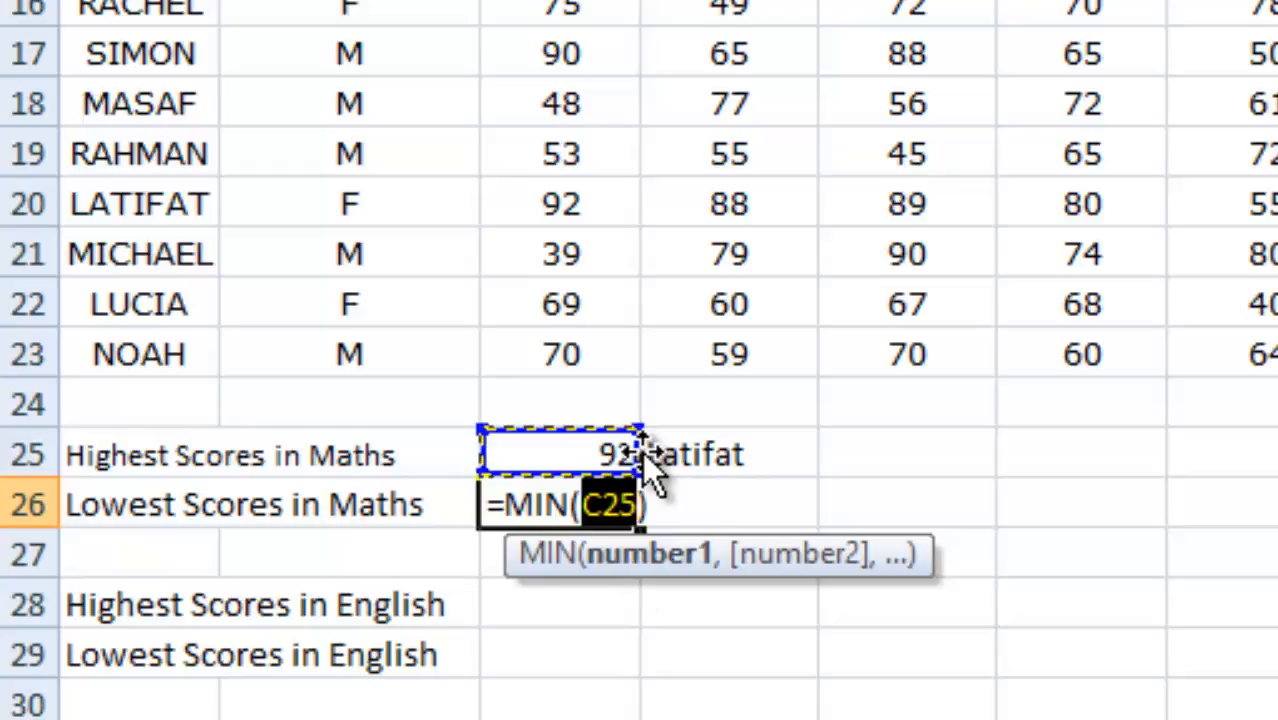
Replace the suggested argument in the C26 formula so that it reads =MIN(C4:C23), covering all the Maths scores.
click(650, 493)
key(BackSpace)
key(BackSpace)
key(BackSpace)
key(BackSpace)
key(BackSpace)
key(BackSpace)
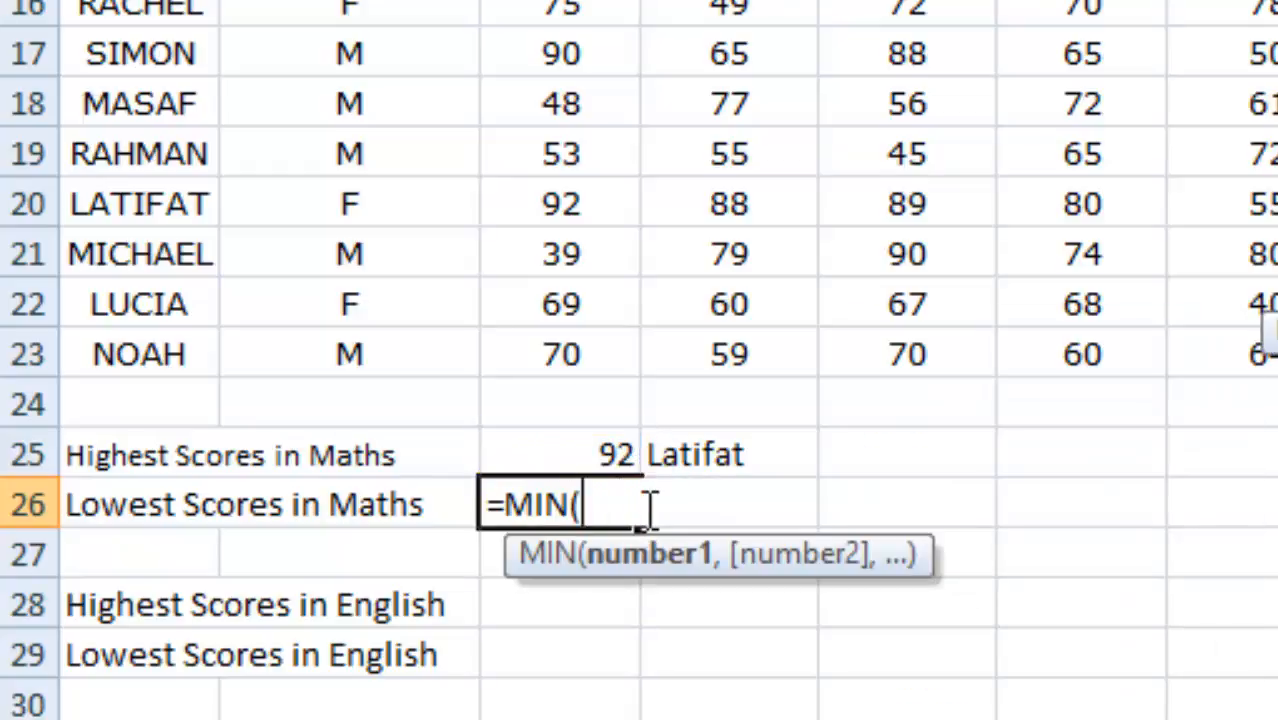
key(BackSpace)
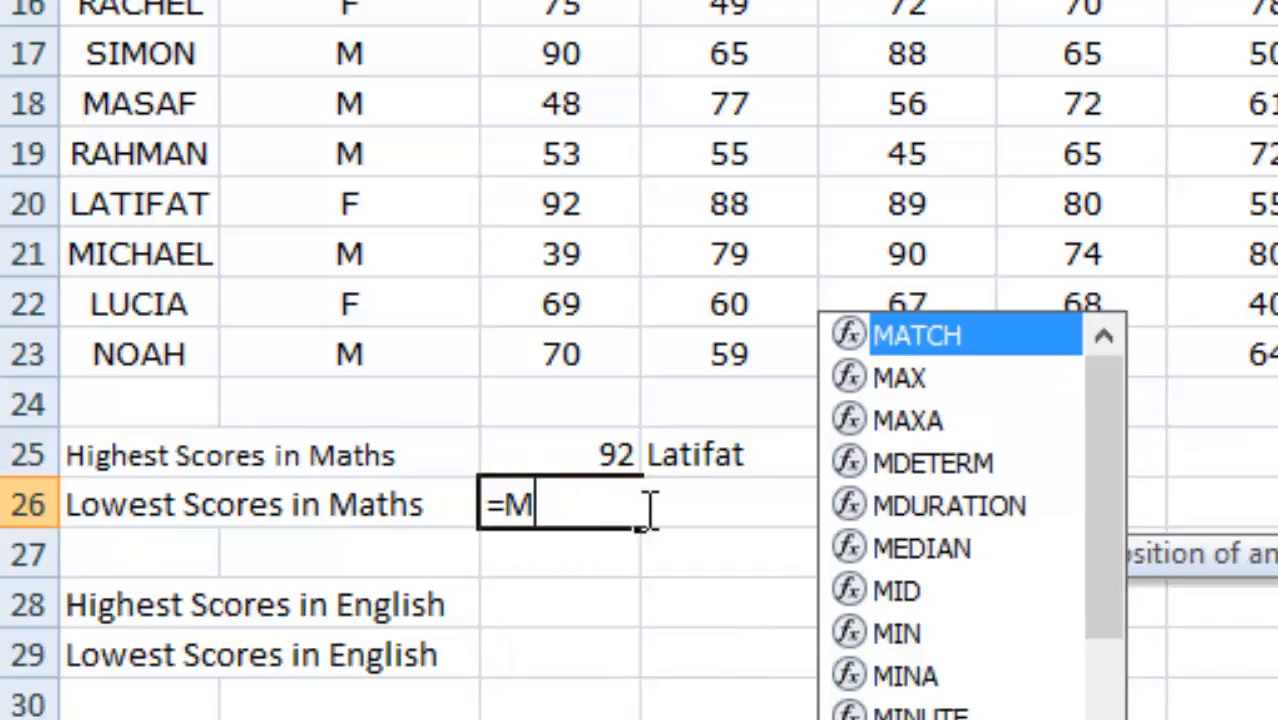
text(IN)
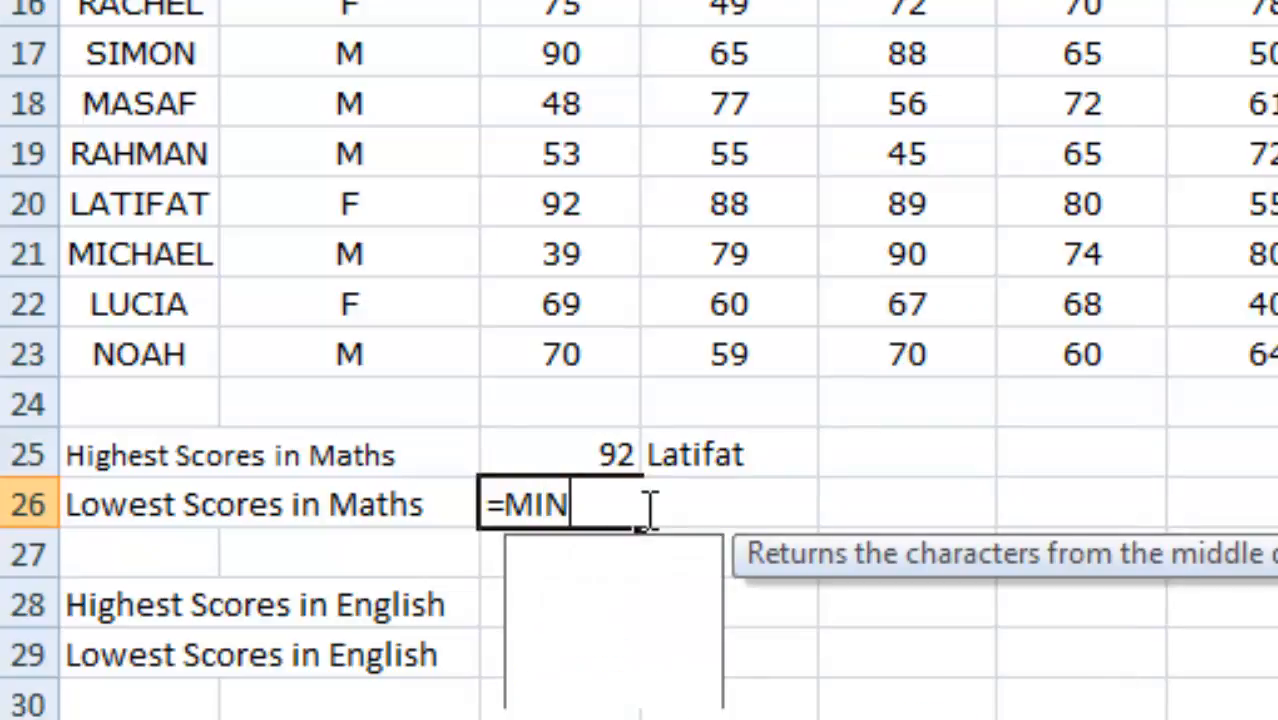
text(()
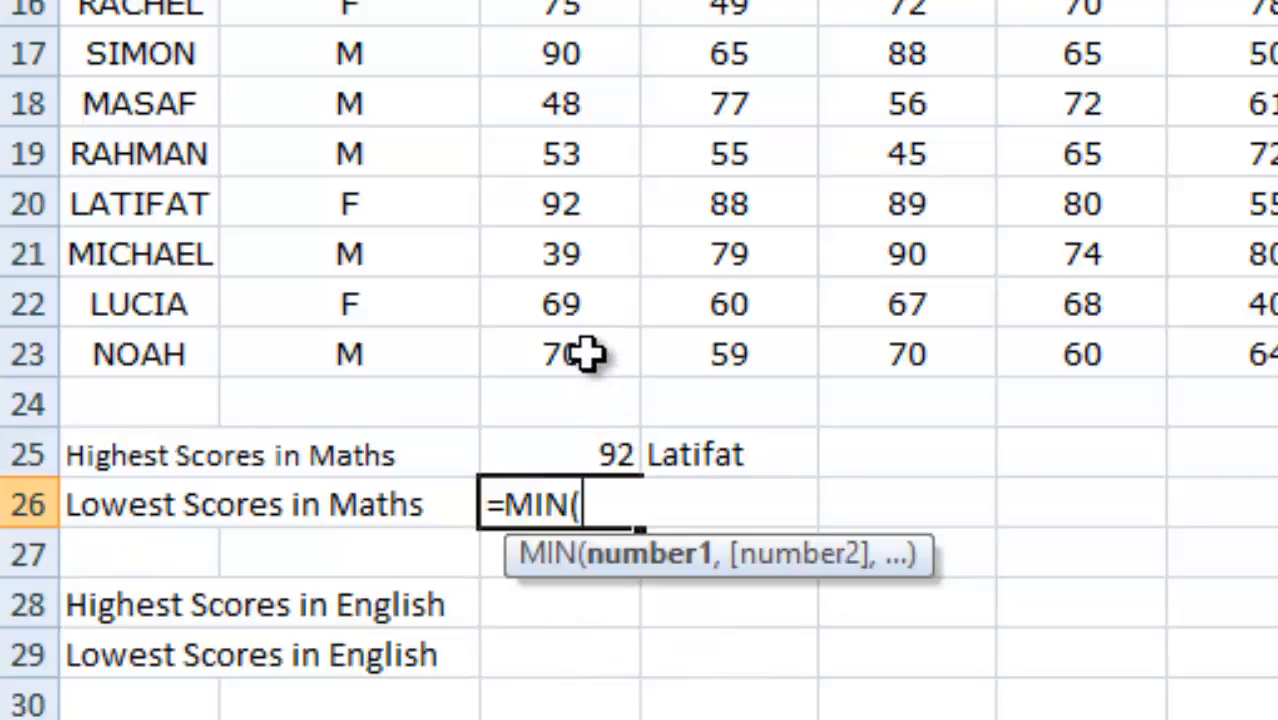
click(587, 356)
drag(587, 356, 560, 5)
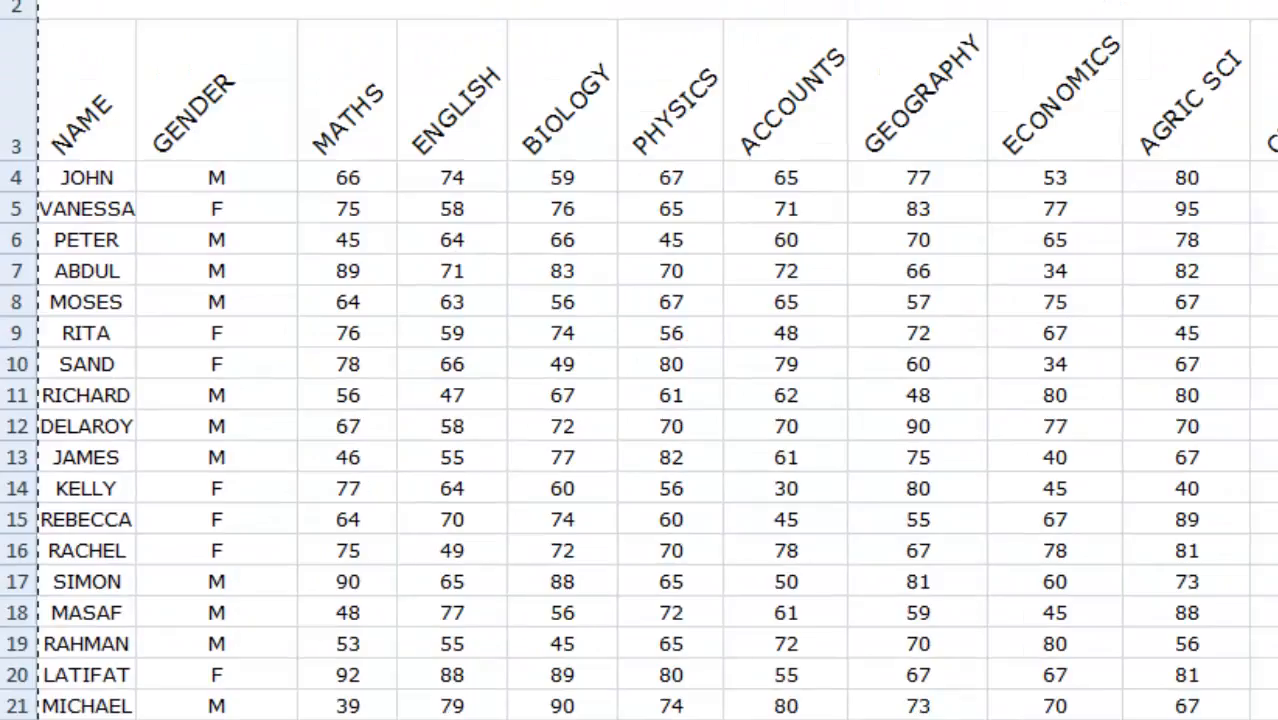
drag(374, 5, 376, 182)
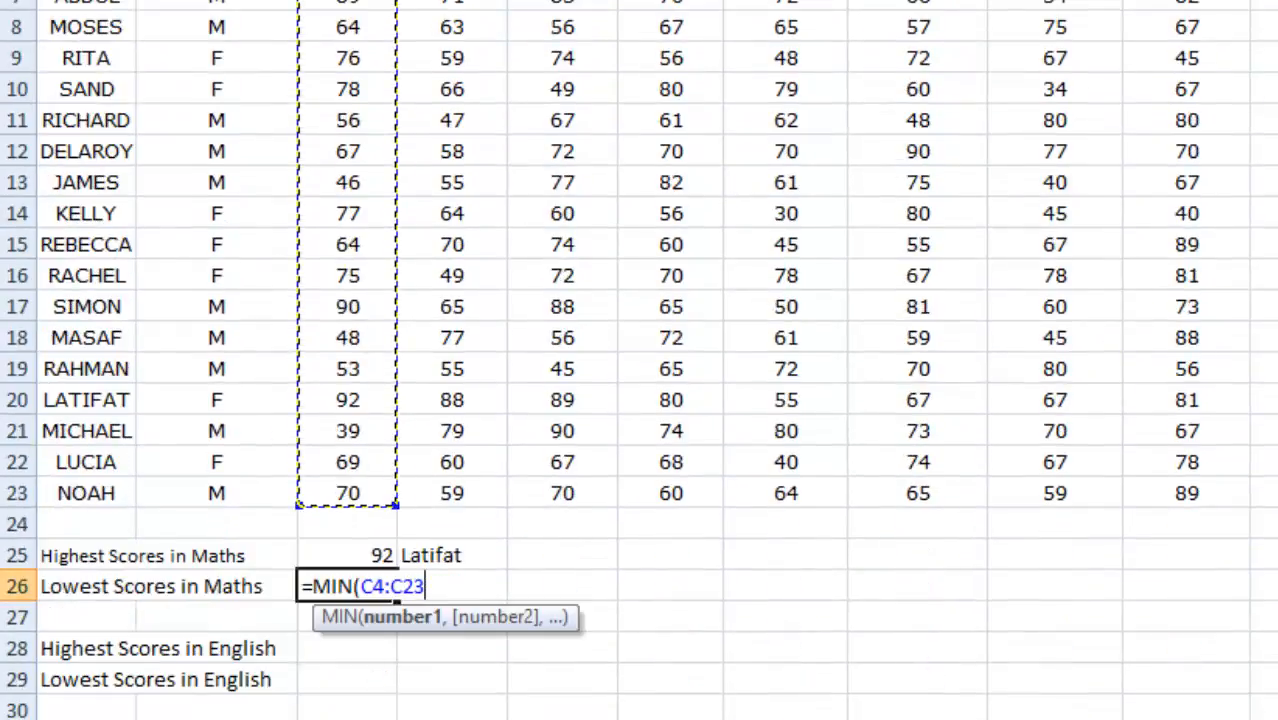
text())
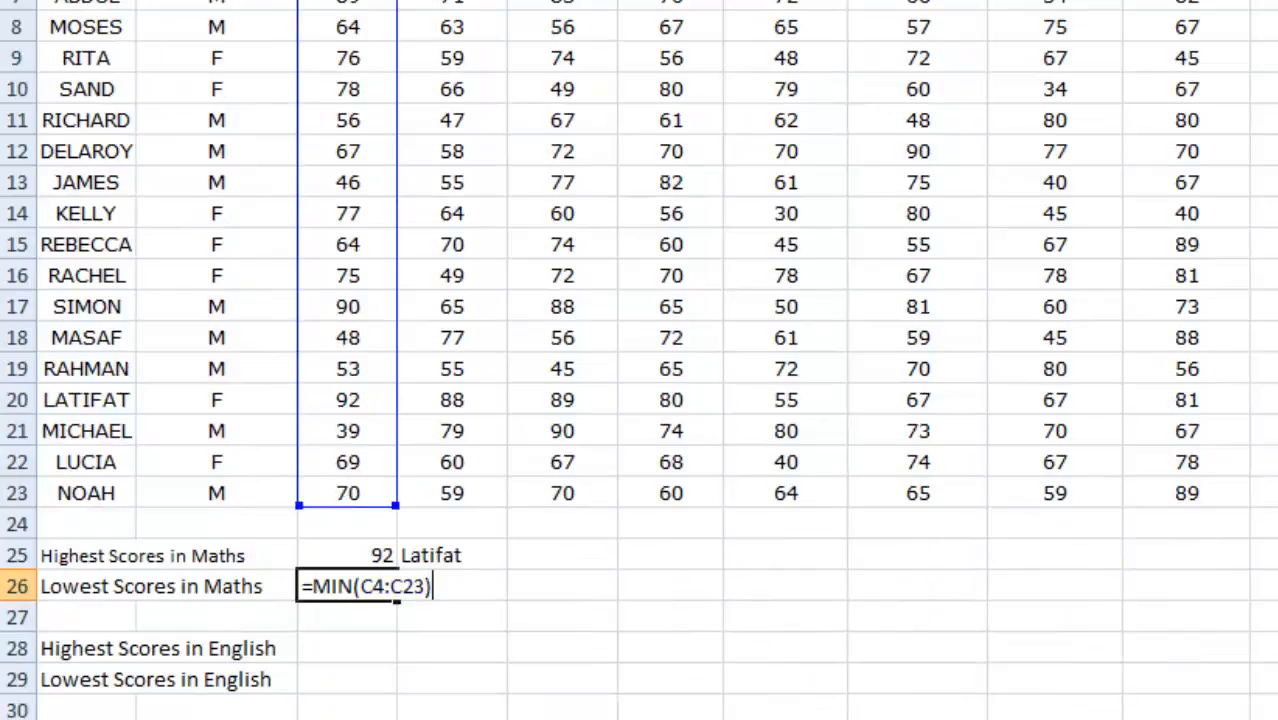
key(Return)
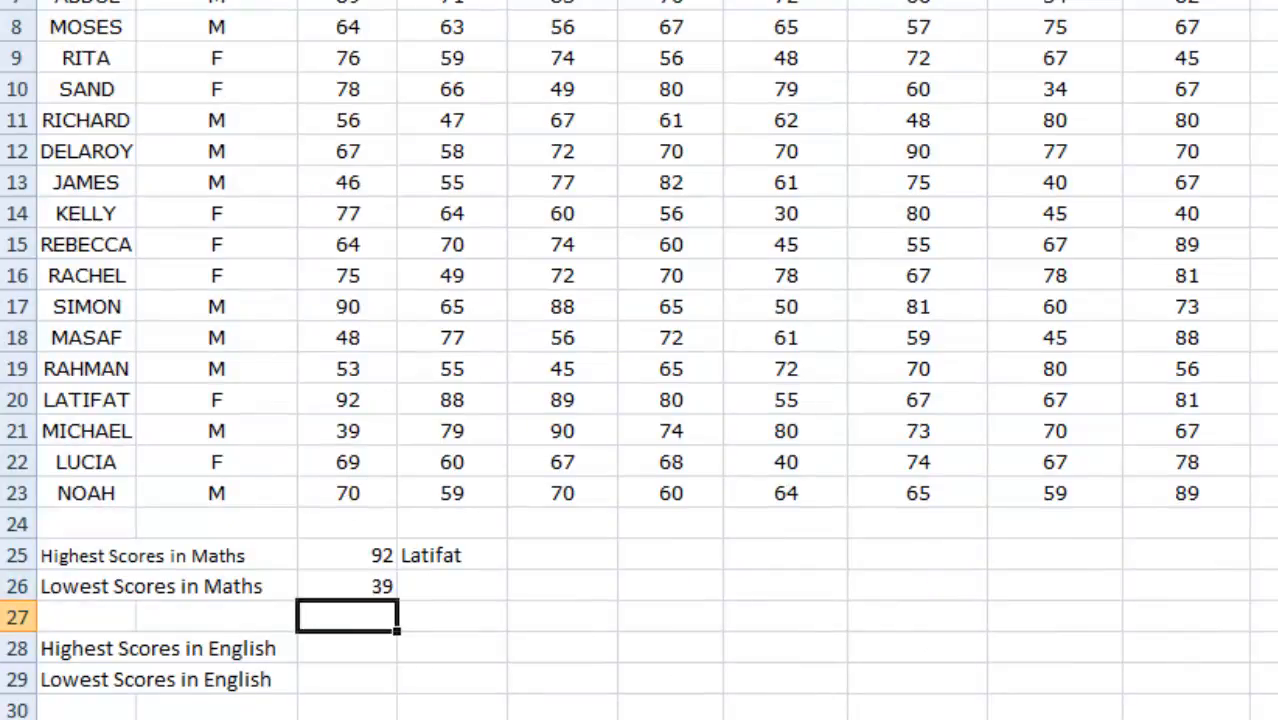
Look up the student with the lowest Maths score and enter that student's first name in cell D26.
scroll(640, 360, up, 2)
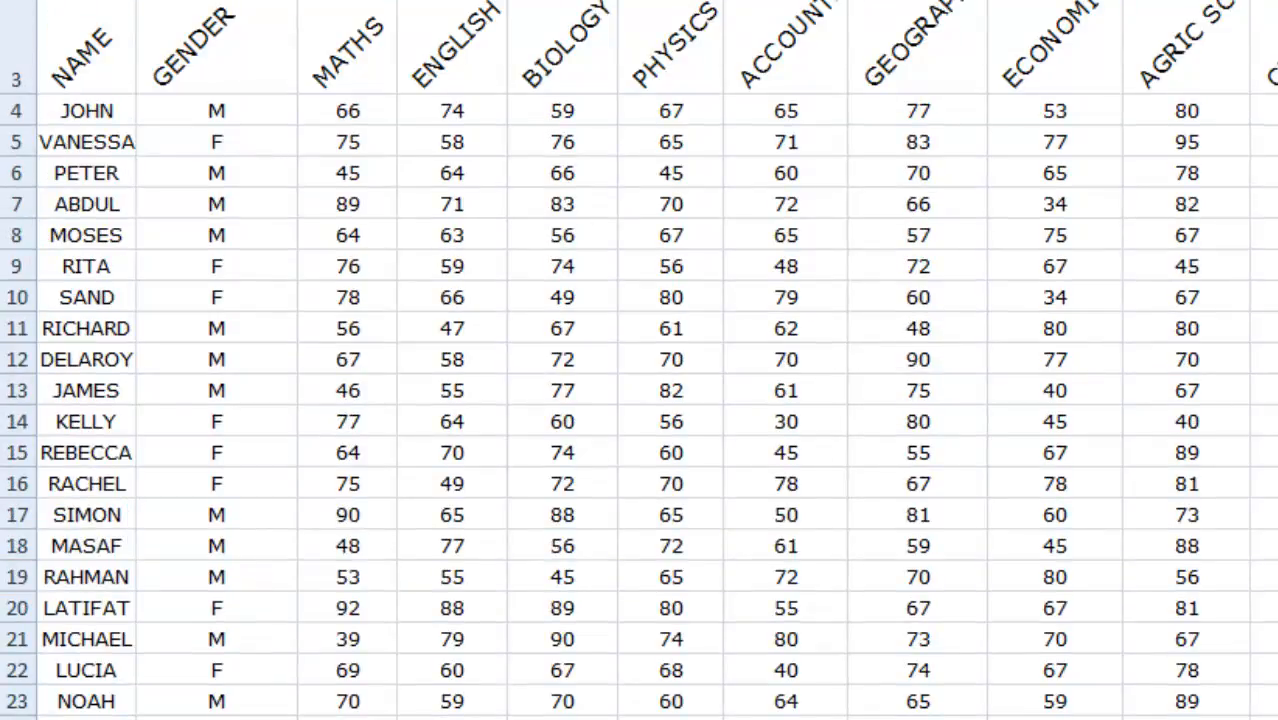
scroll(640, 360, down, 2)
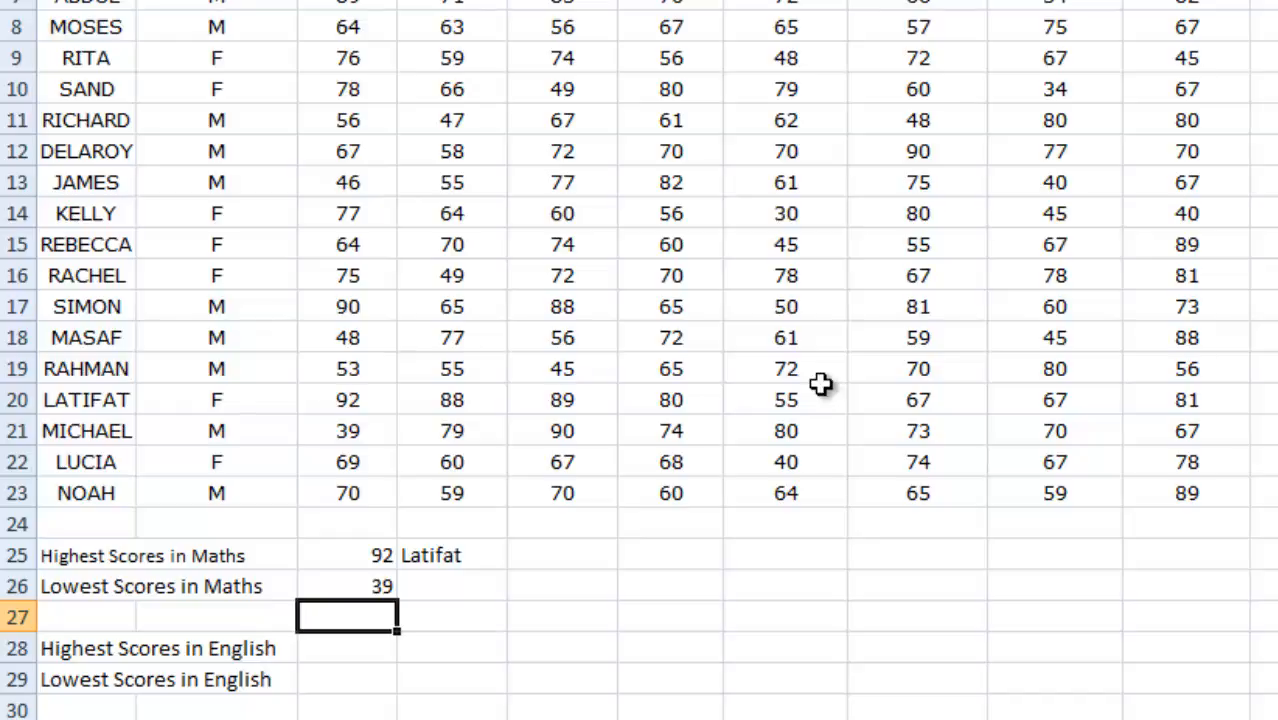
click(428, 590)
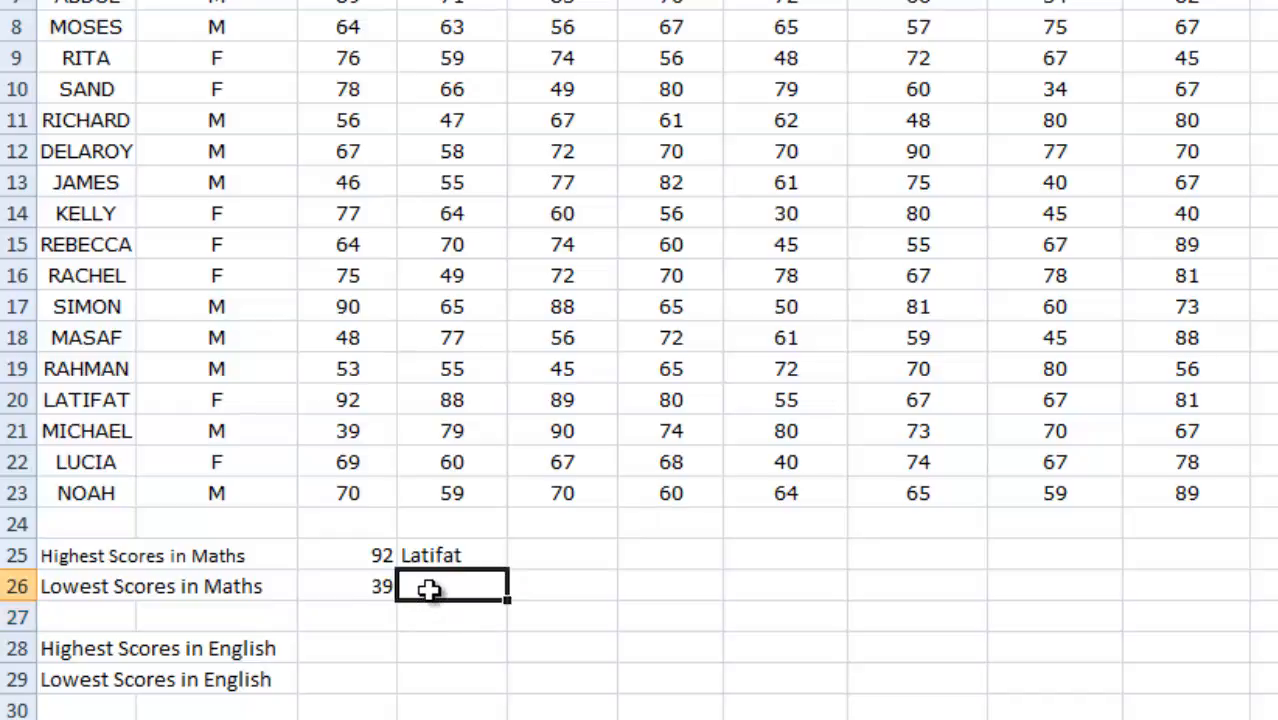
double_click(428, 590)
text(m)
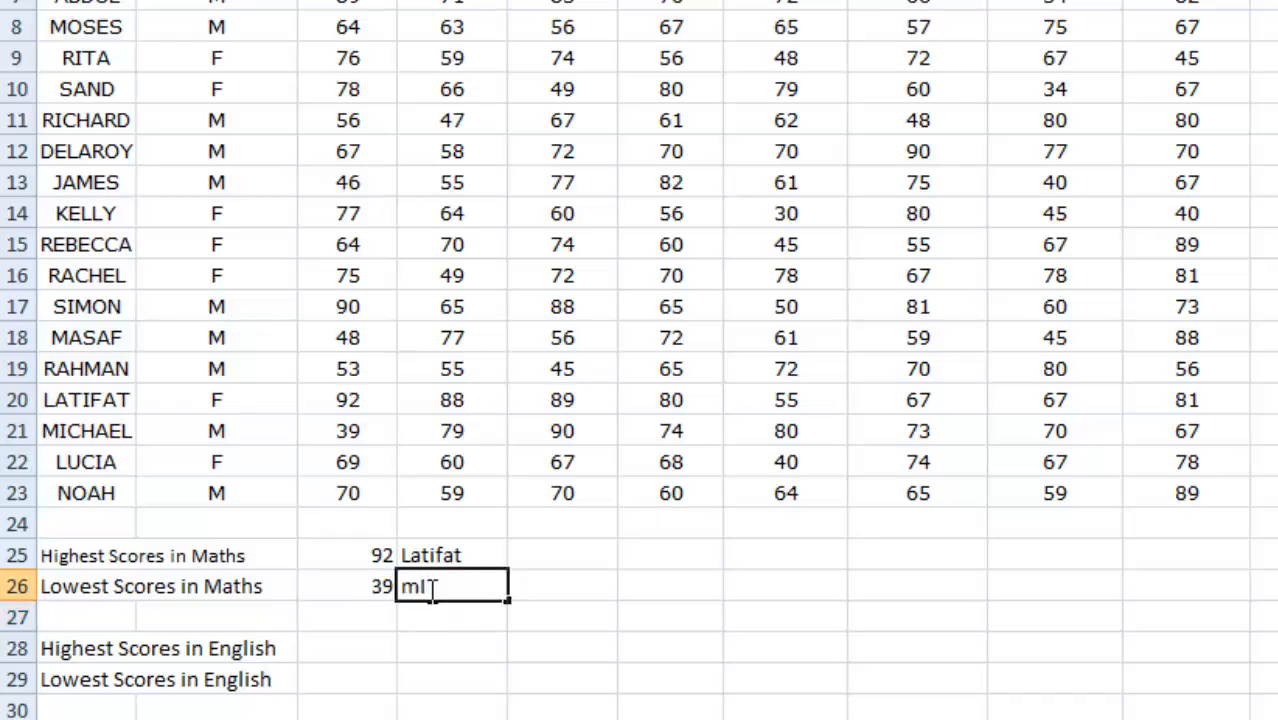
key(BackSpace)
text(Michael)
click(355, 645)
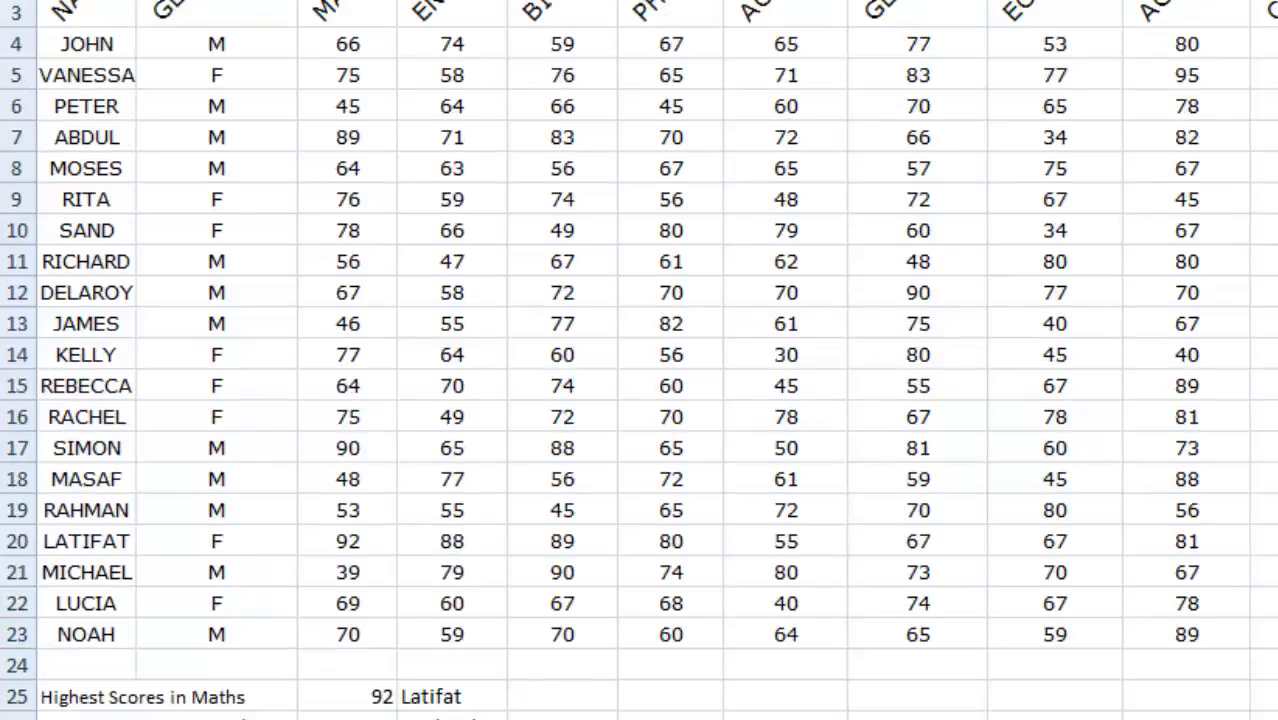
text(=)
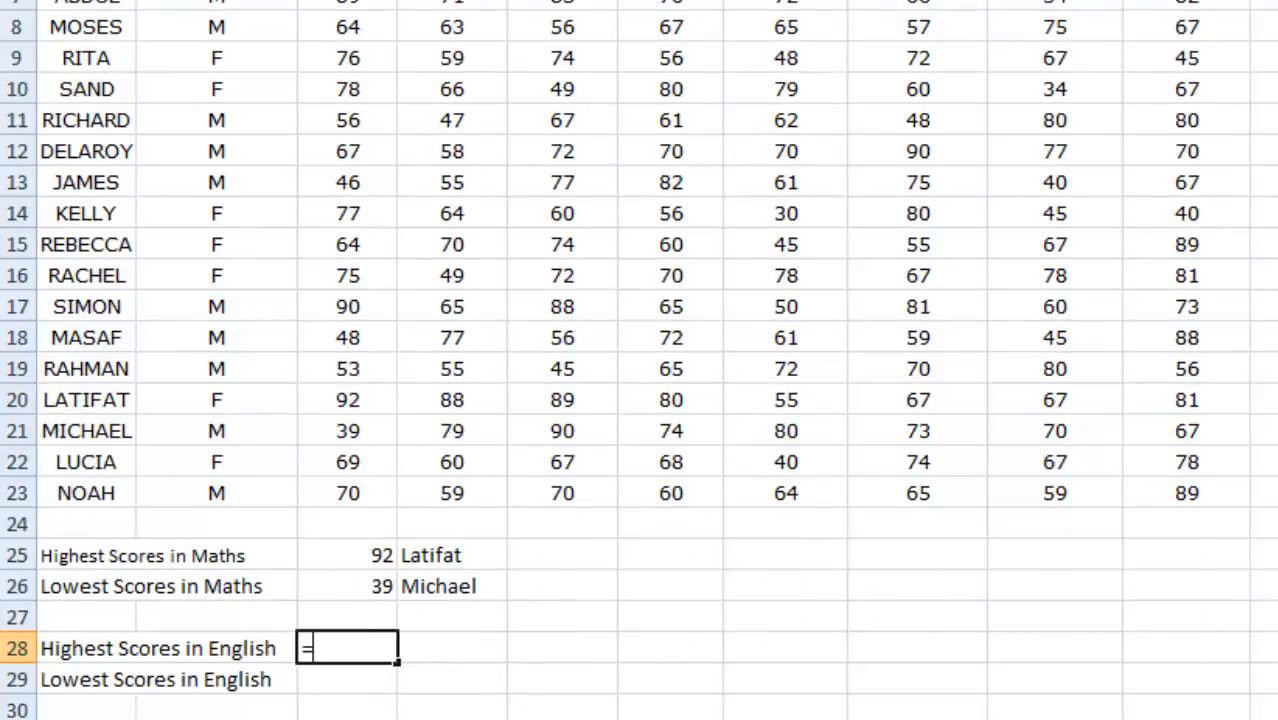
text(MAX)
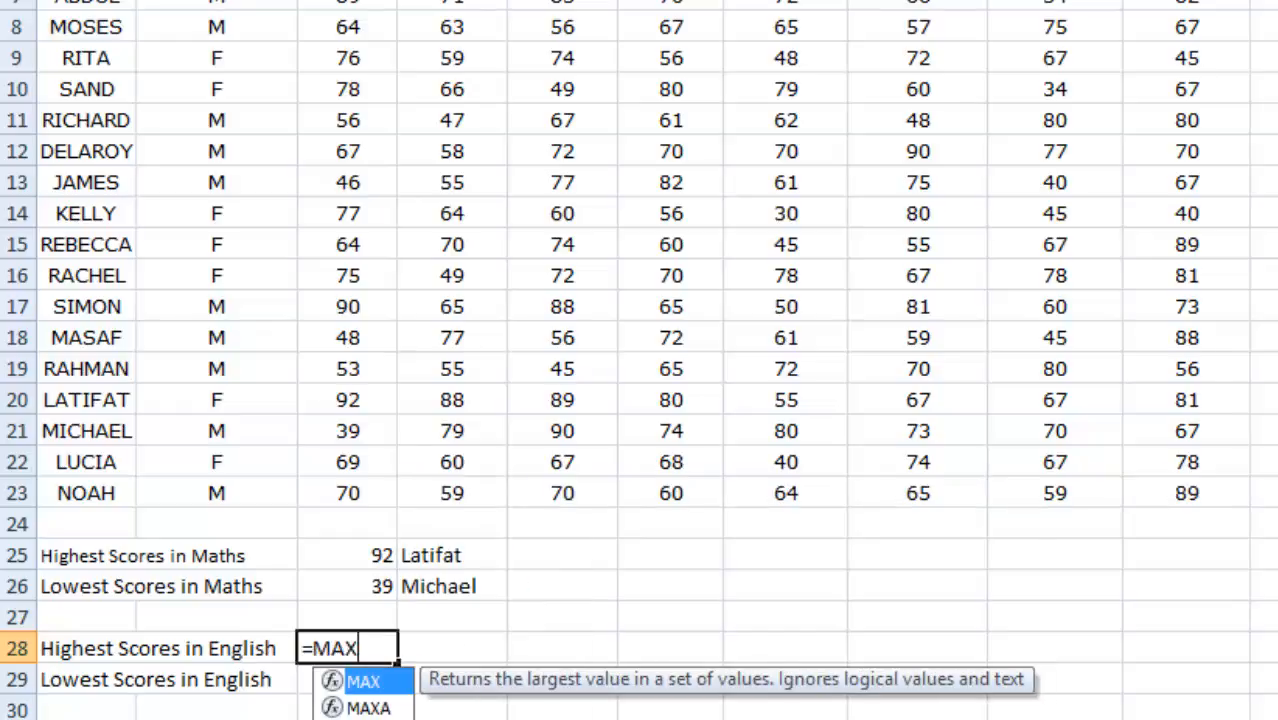
key(shift+Return)
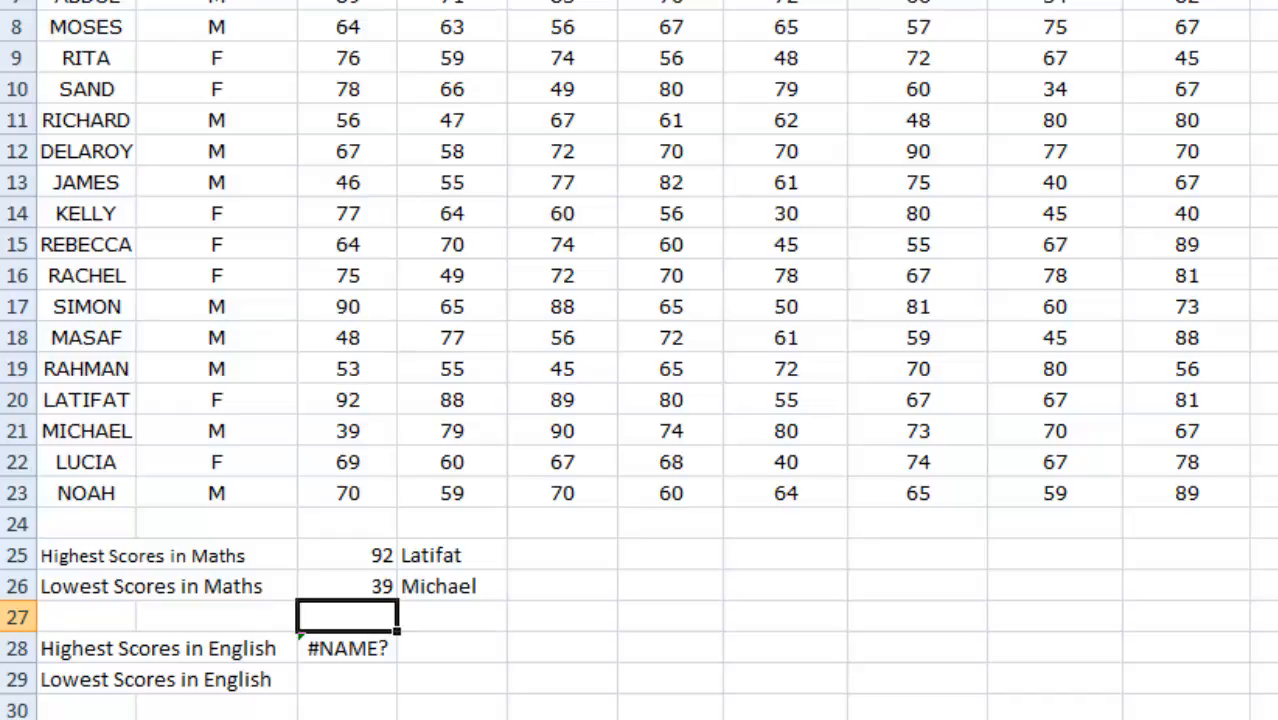
click(334, 657)
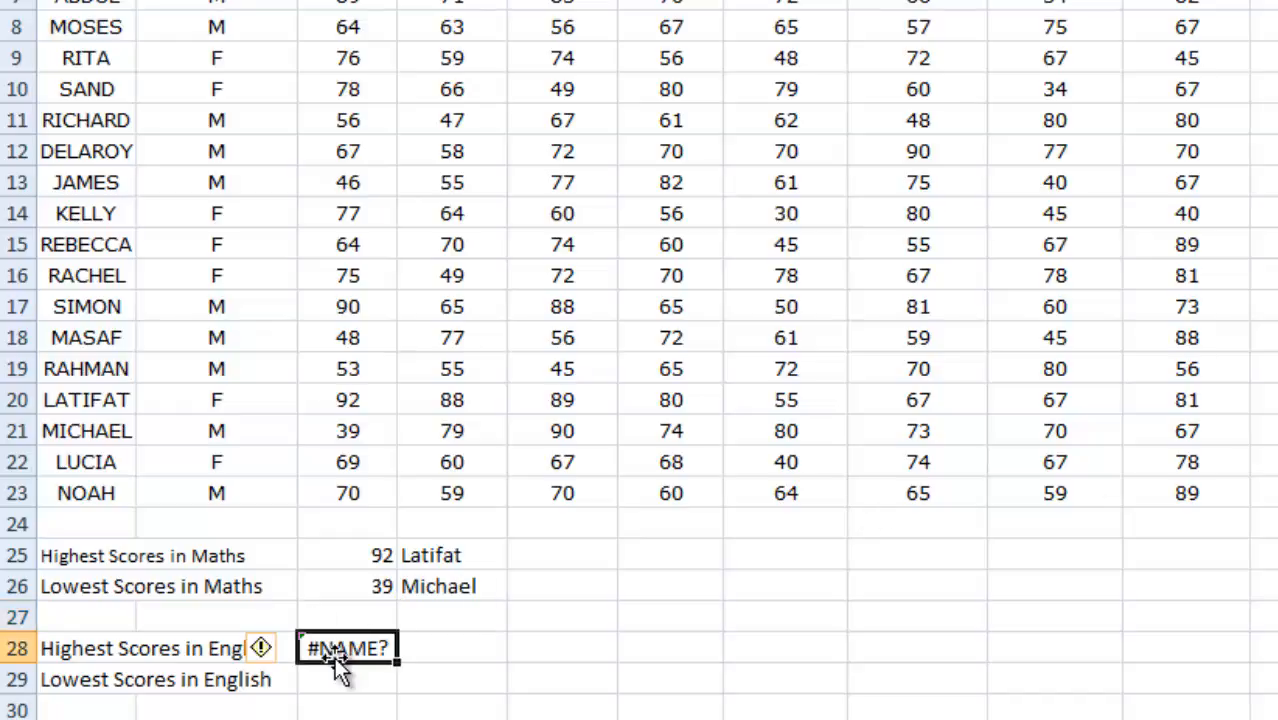
key(Delete)
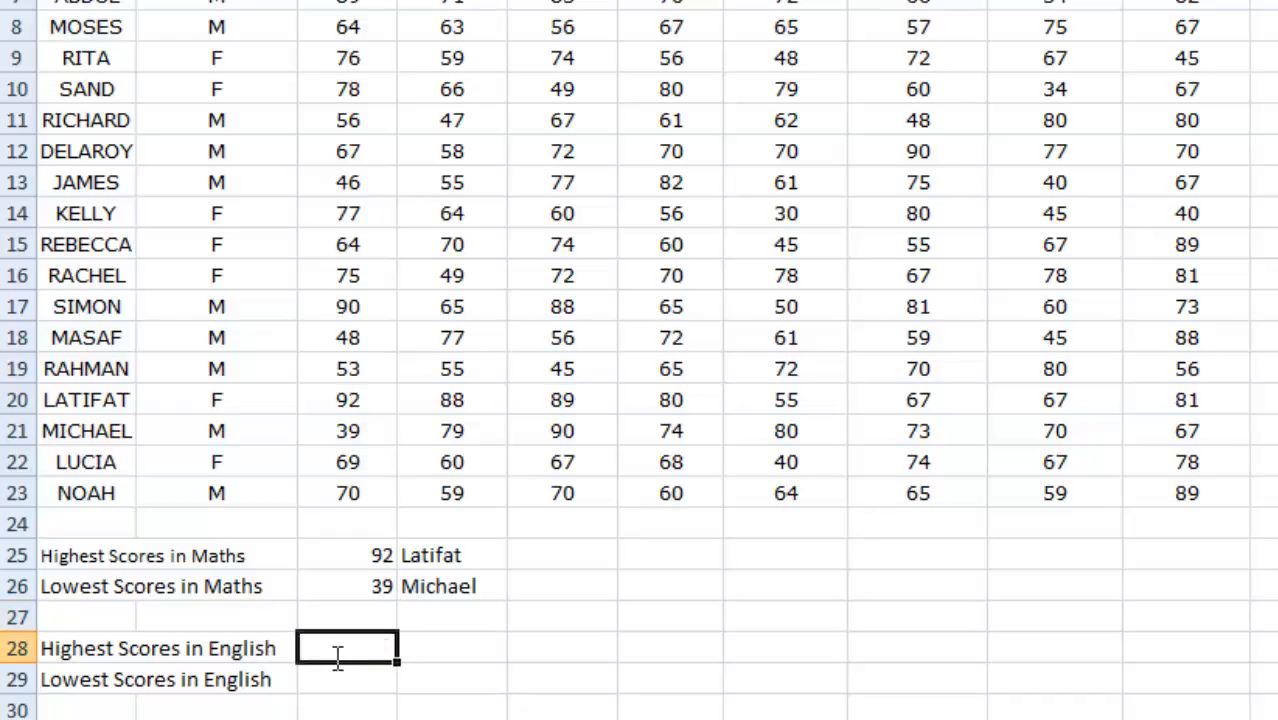
Enter the formula =MAX(D4:D23) in cell C28 to find the highest English score.
text(=MA)
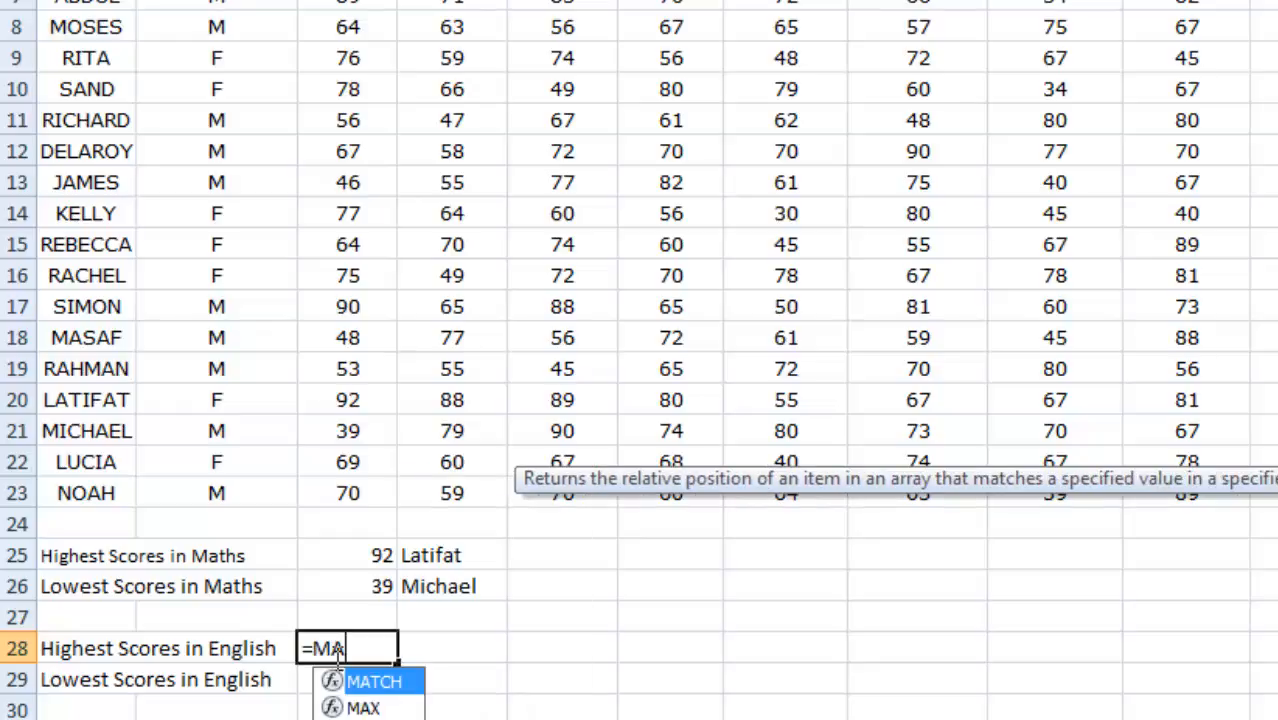
text(X()
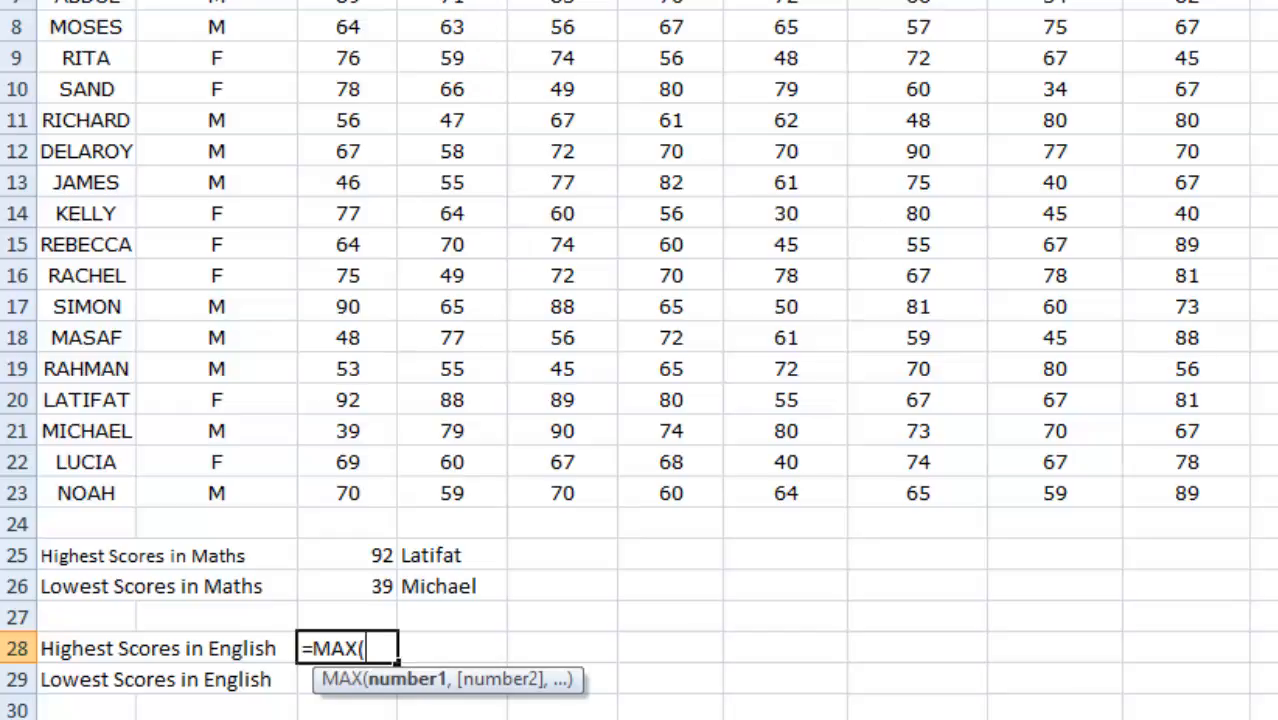
scroll(639, 360, up, 2)
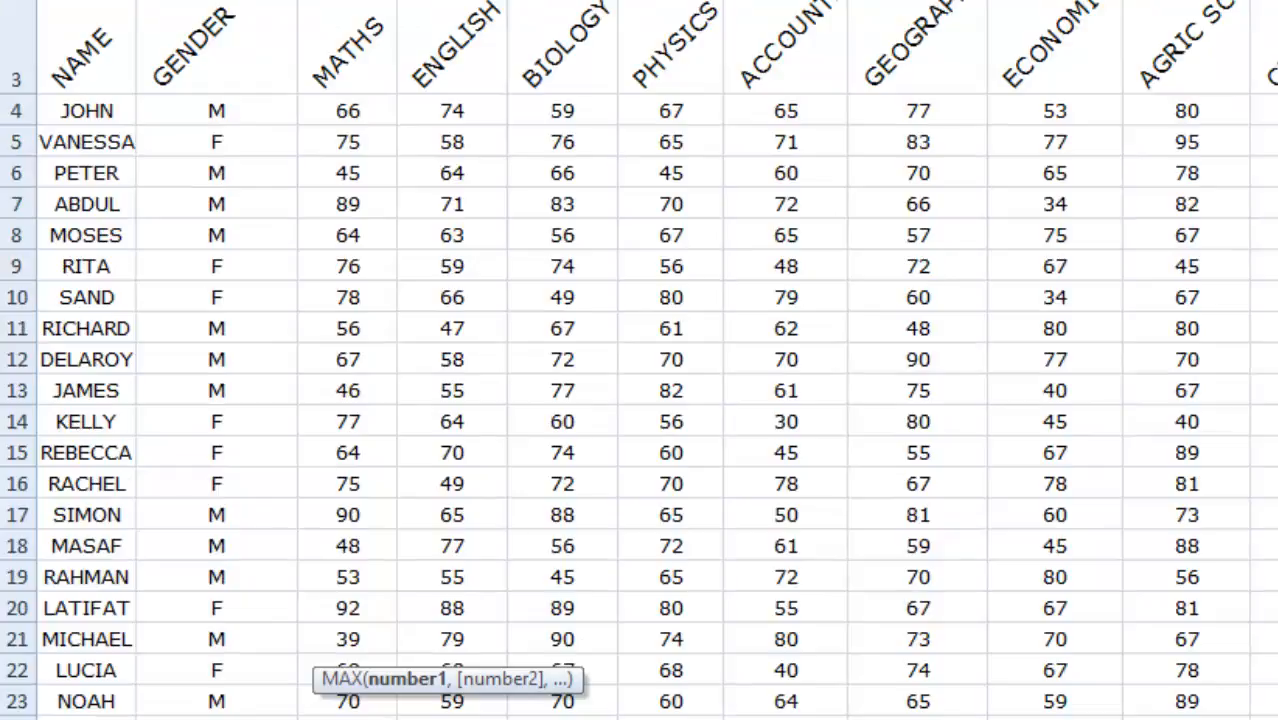
drag(452, 111, 474, 500)
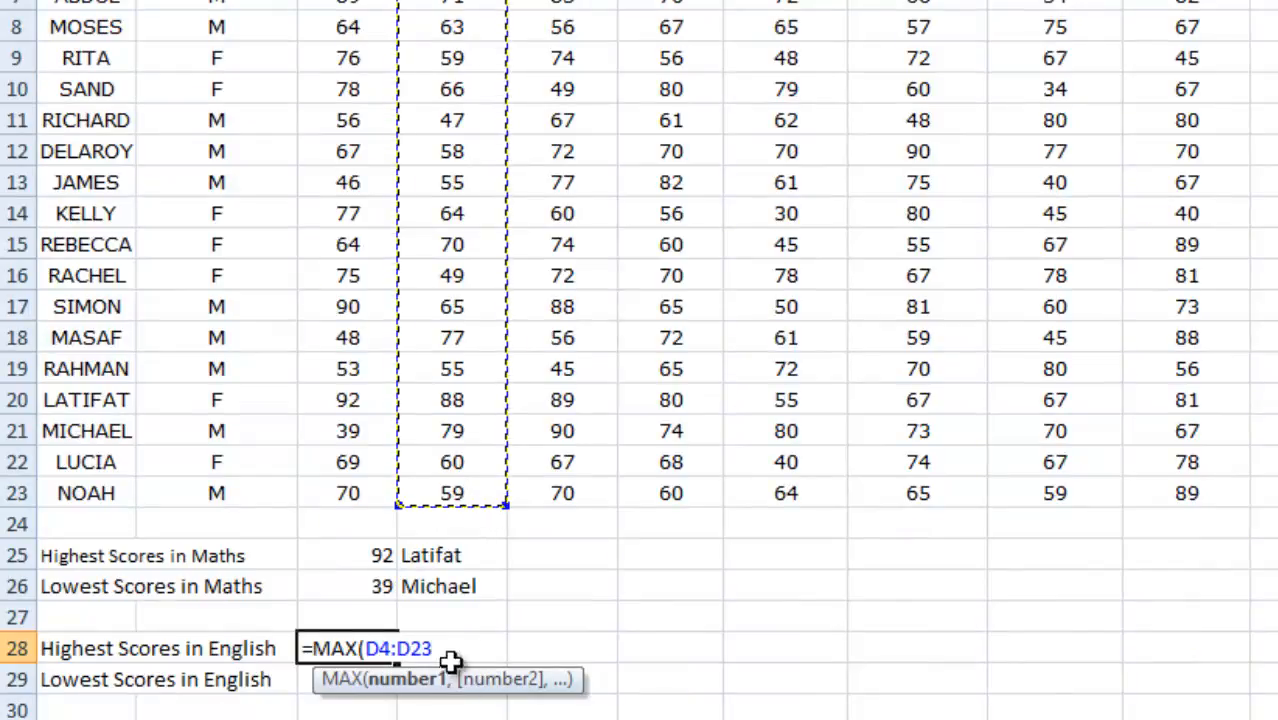
text())
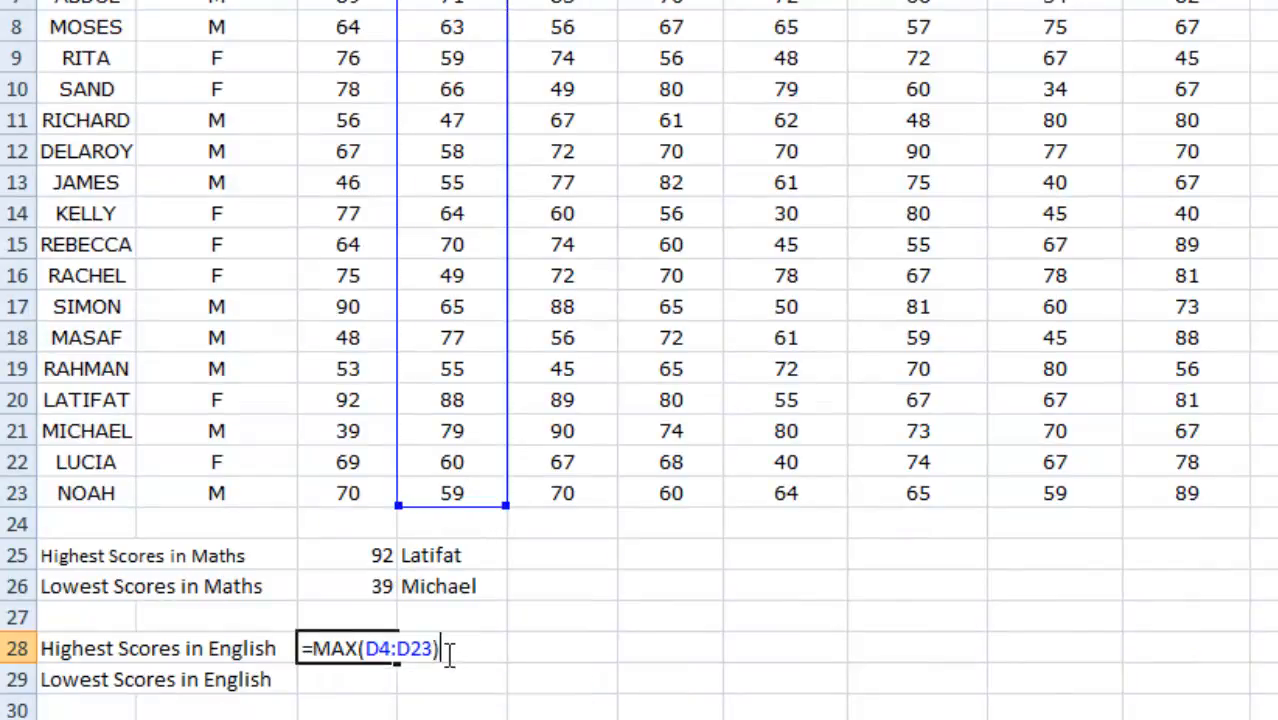
key(Return)
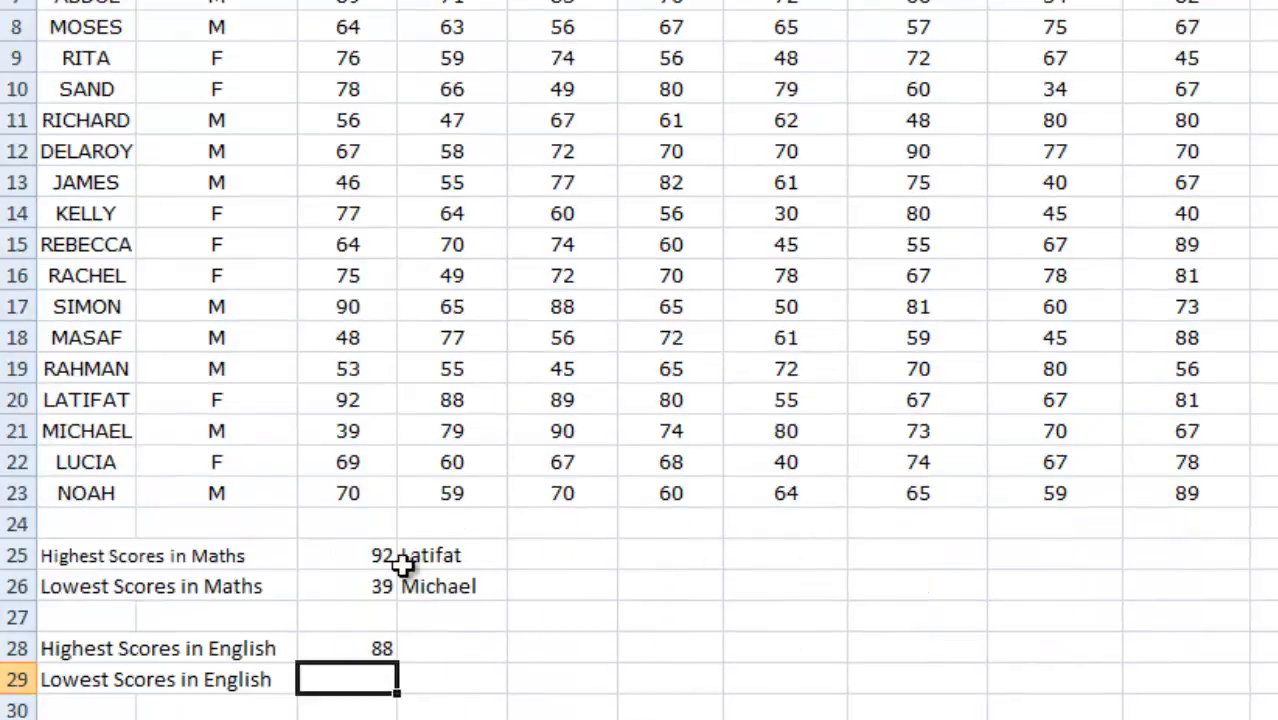
Enter the first name of the student with the highest English score in cell D28.
click(447, 643)
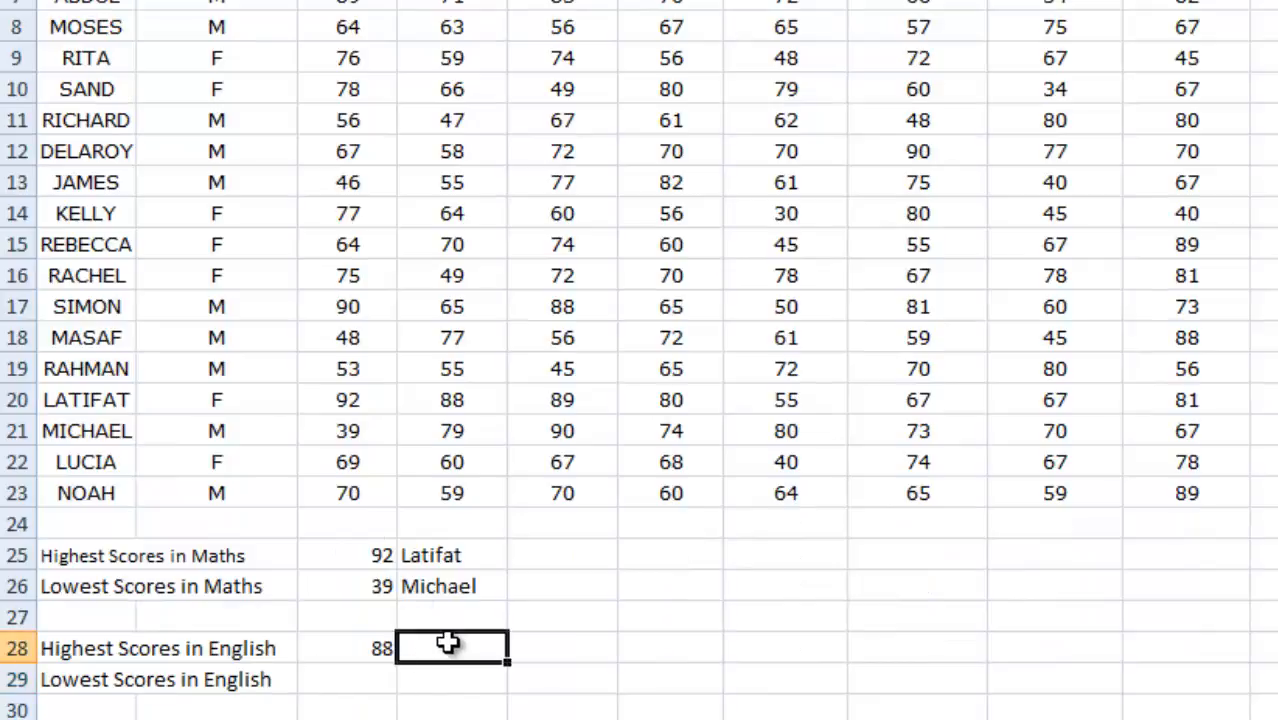
text(Latifat)
Enter the formula =MIN(D4:D23) in cell C29 to find the lowest English score.
click(374, 684)
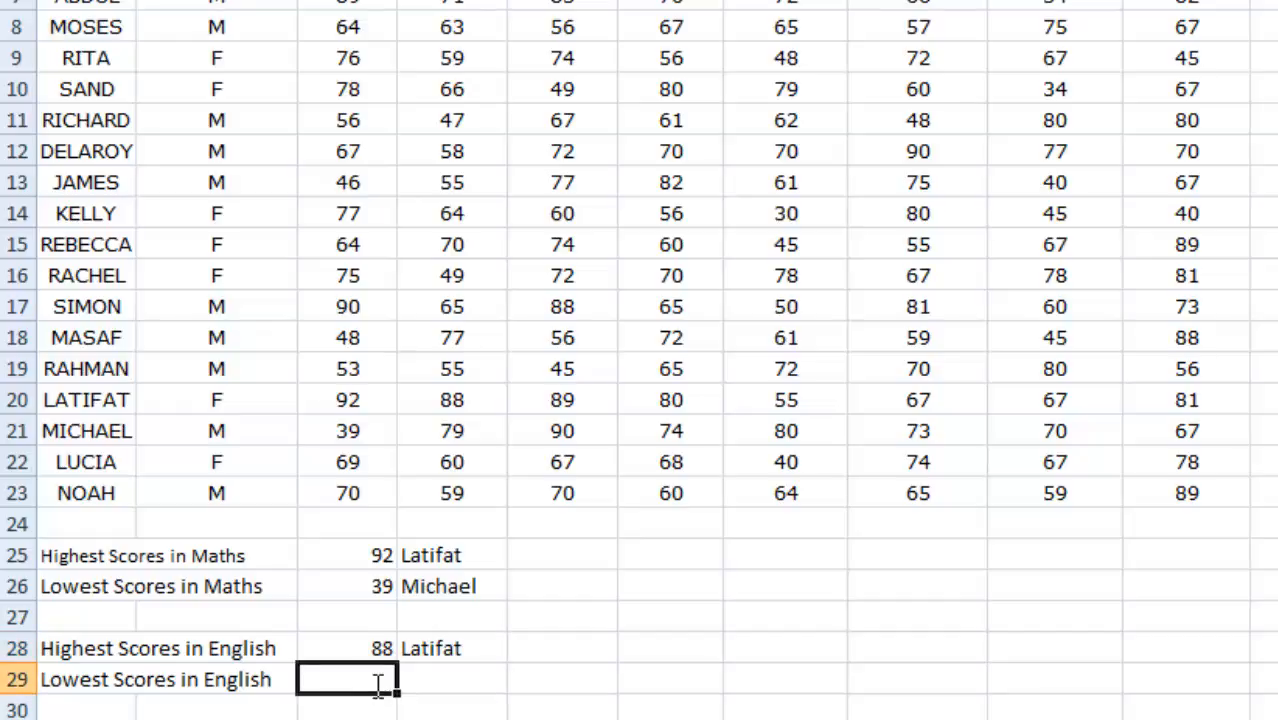
text(=MIN()
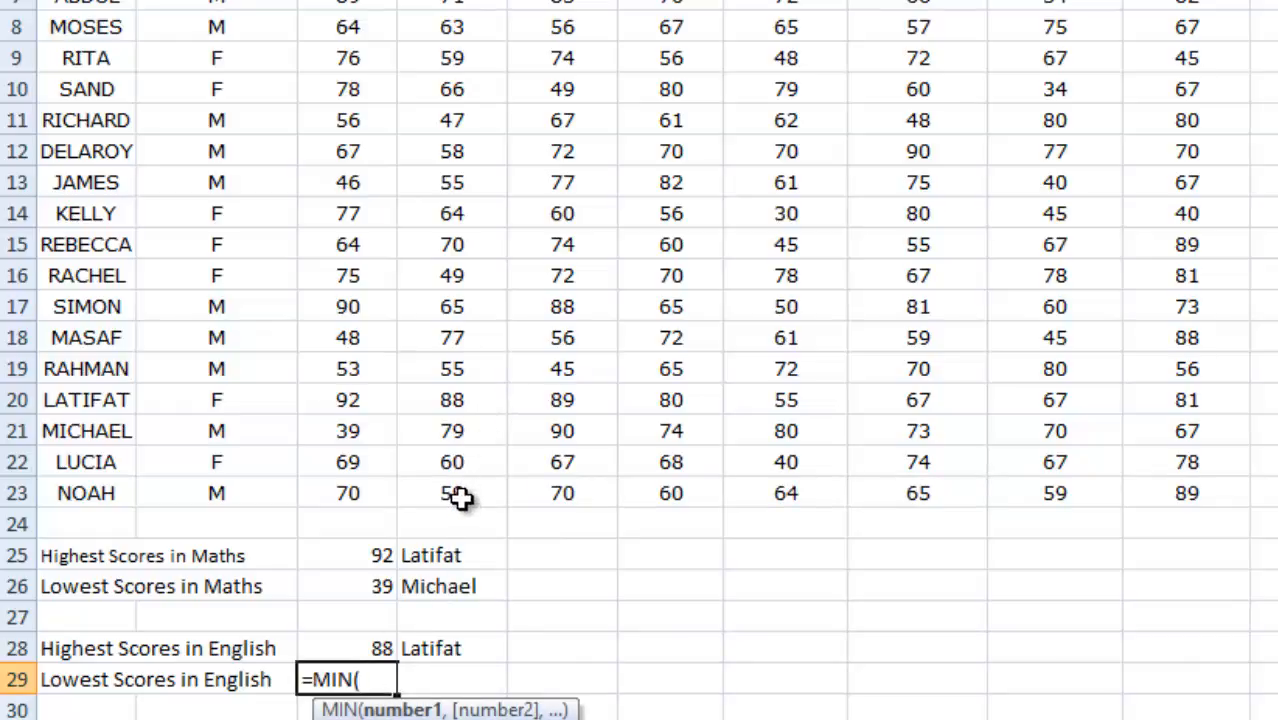
drag(459, 488, 459, 173)
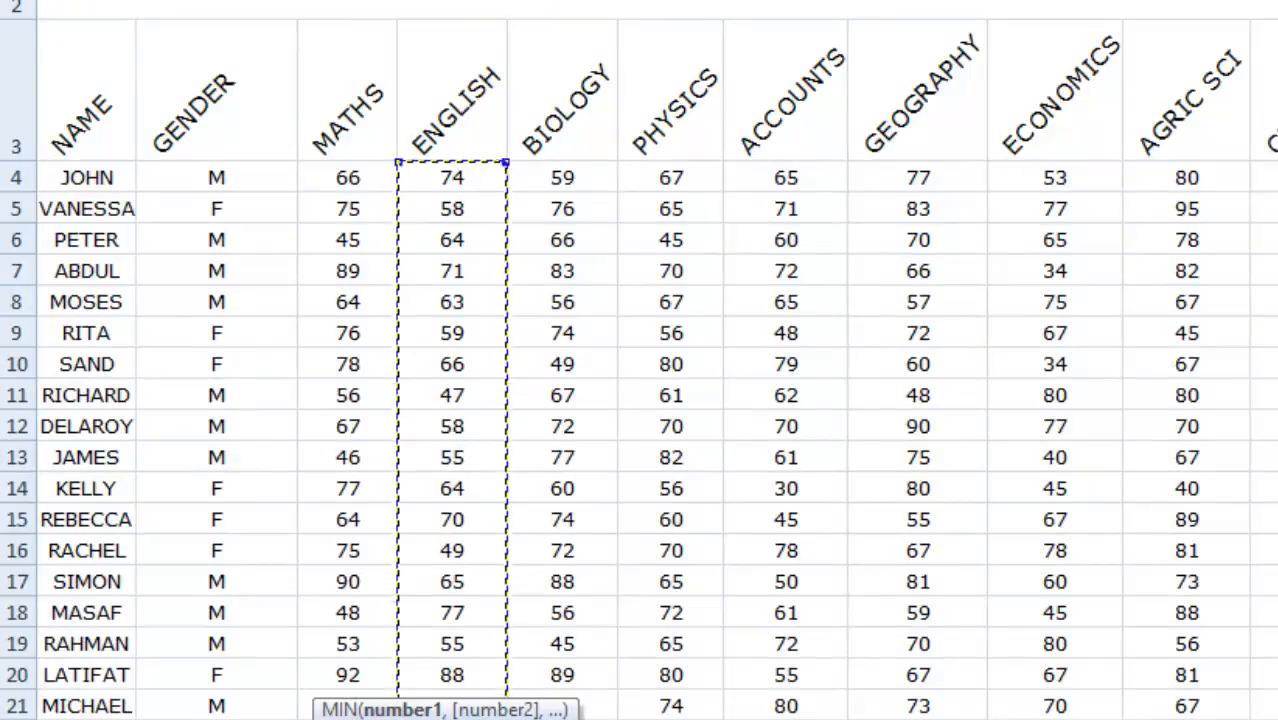
scroll(640, 360, down, 1)
scroll(640, 360, down, 2)
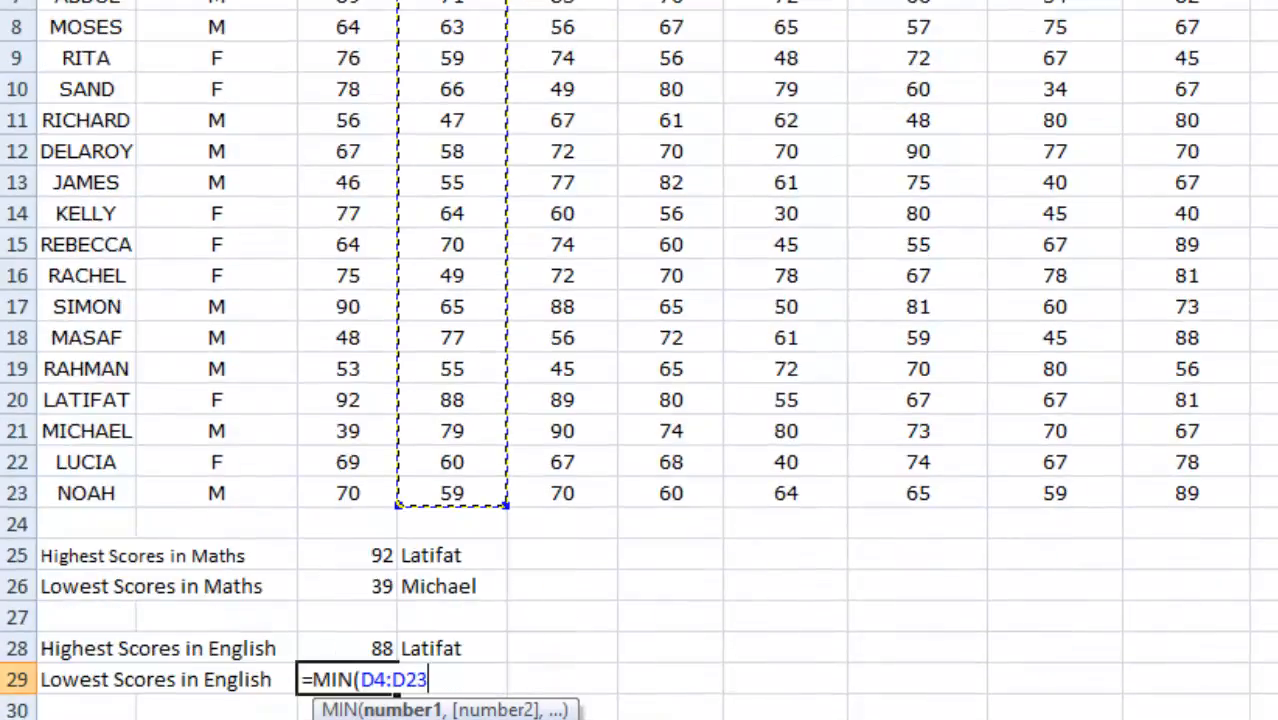
text())
key(Return)
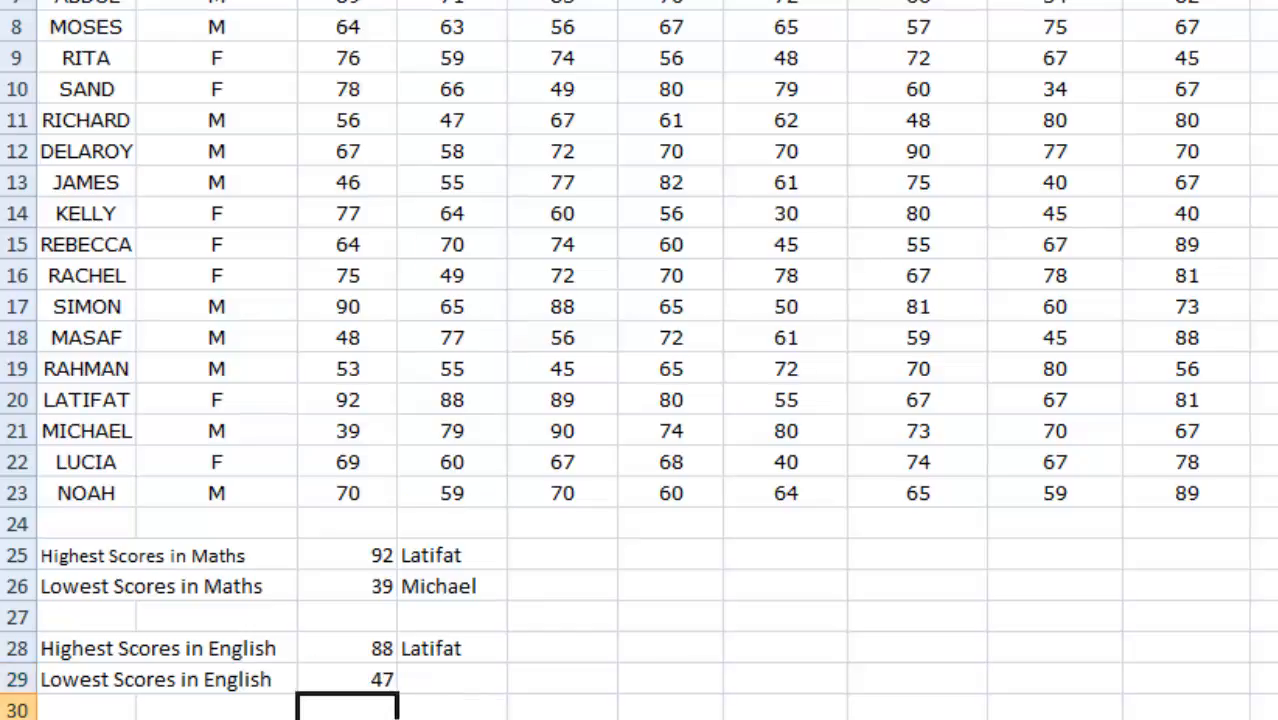
Look up the student with the lowest English score and enter that student's first name in cell D29.
scroll(640, 360, up, 2)
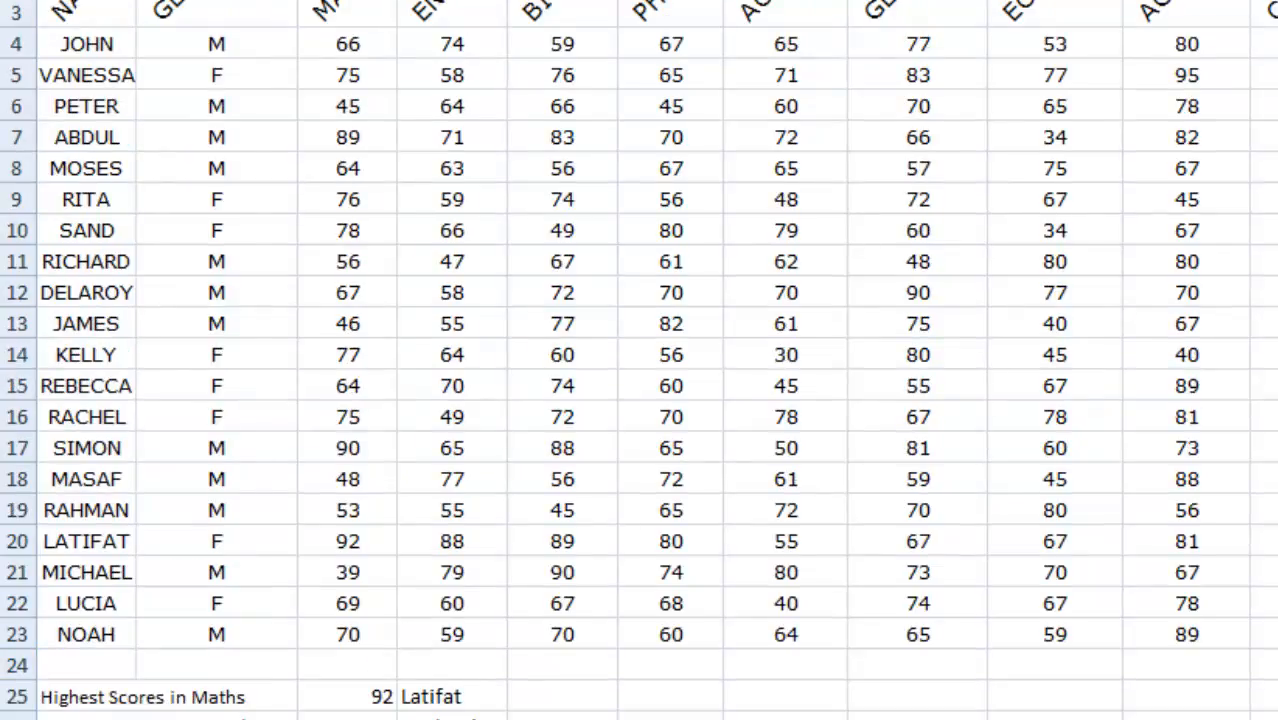
scroll(640, 360, down, 2)
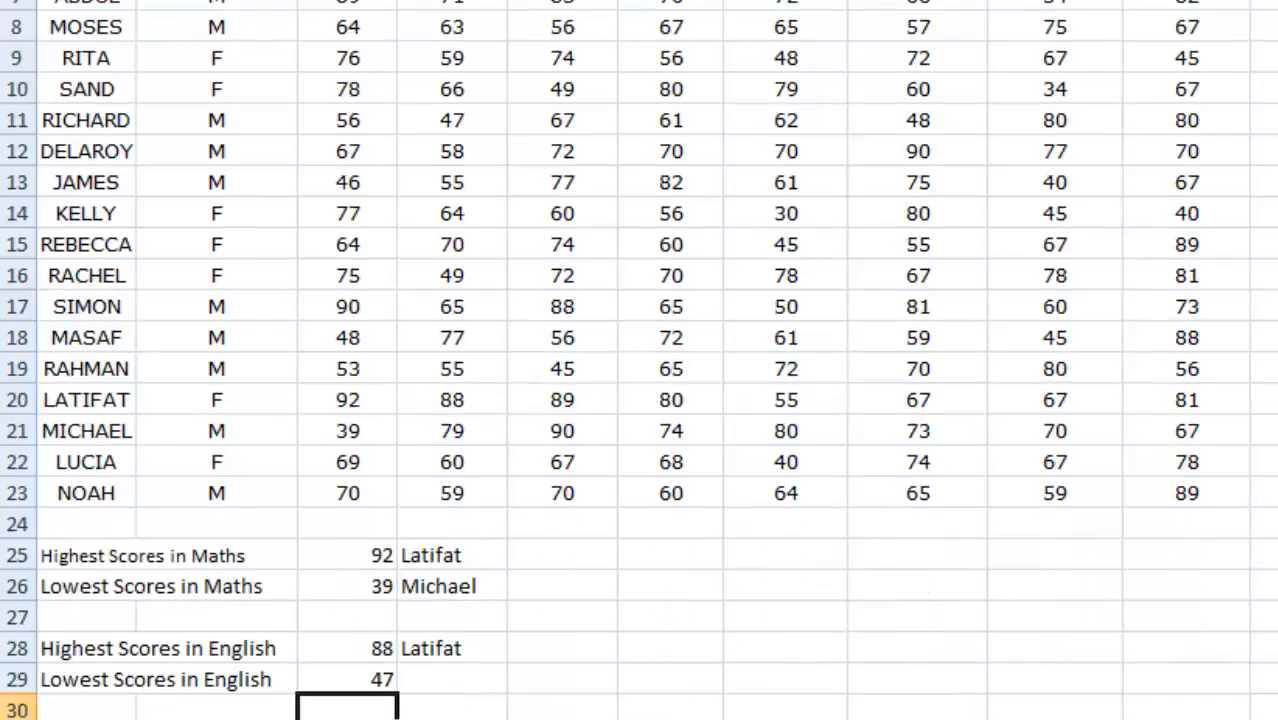
click(447, 684)
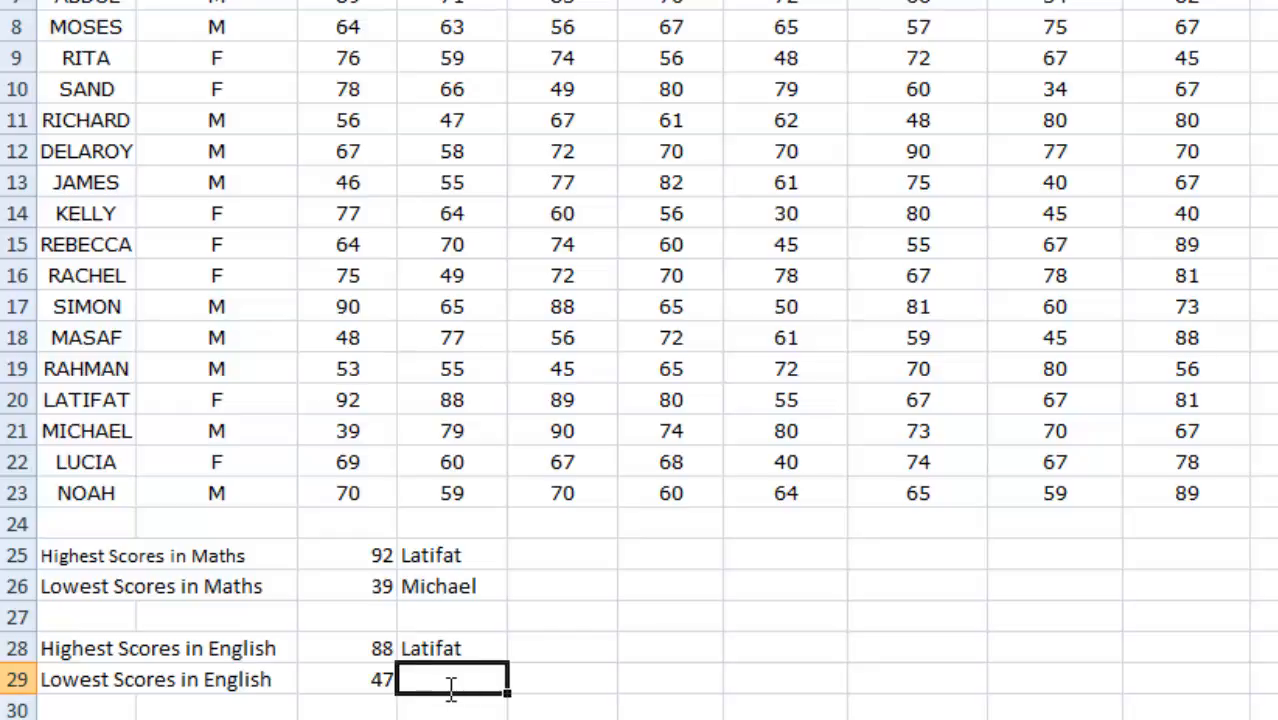
text(Richard)
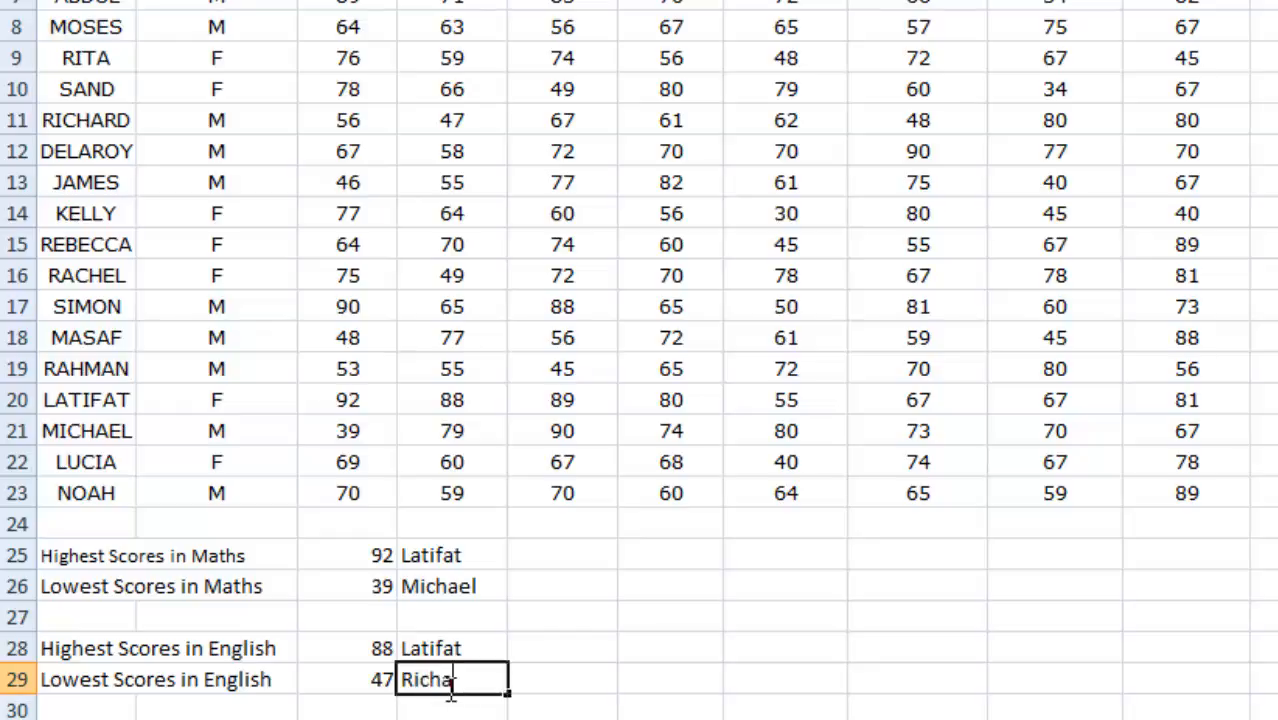